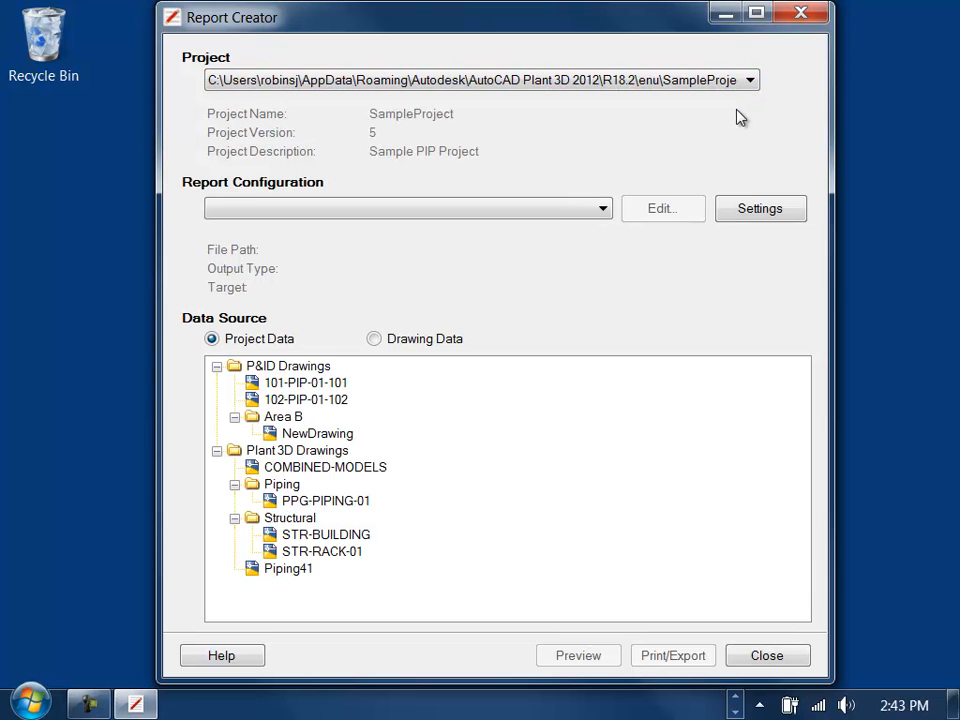
Step: Export the 3D Parts report from the sample project's data and open the exported file
click(600, 211)
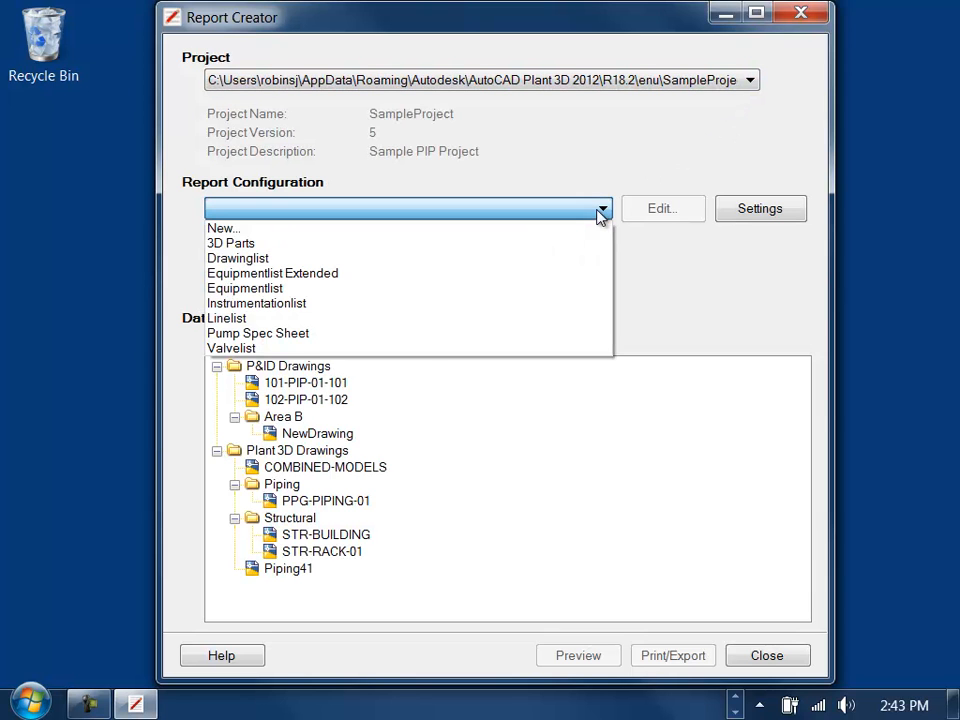
click(589, 244)
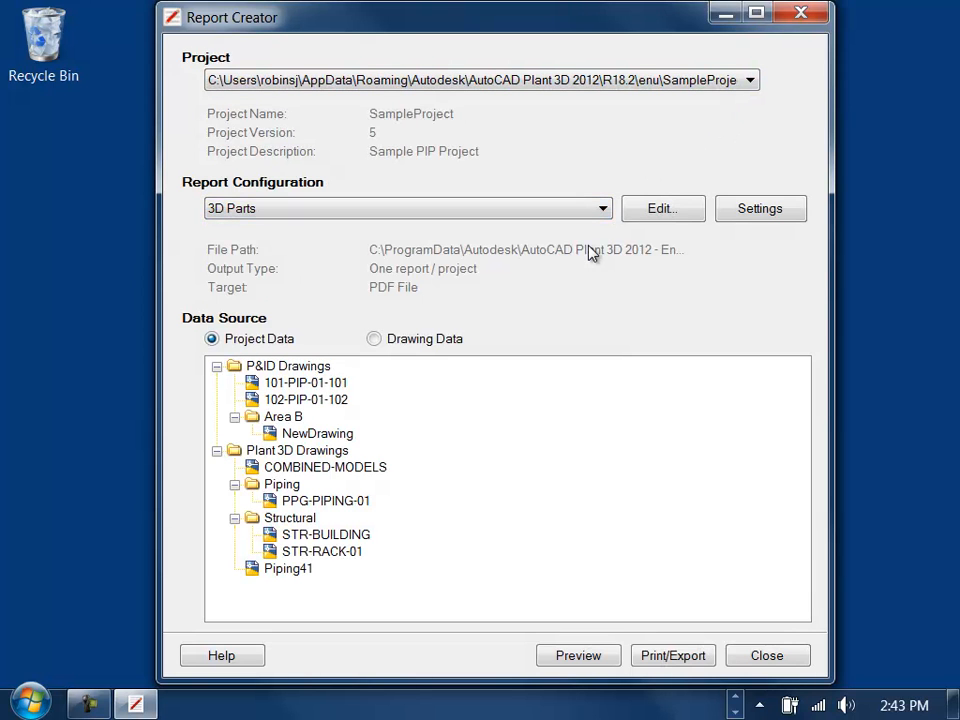
click(664, 656)
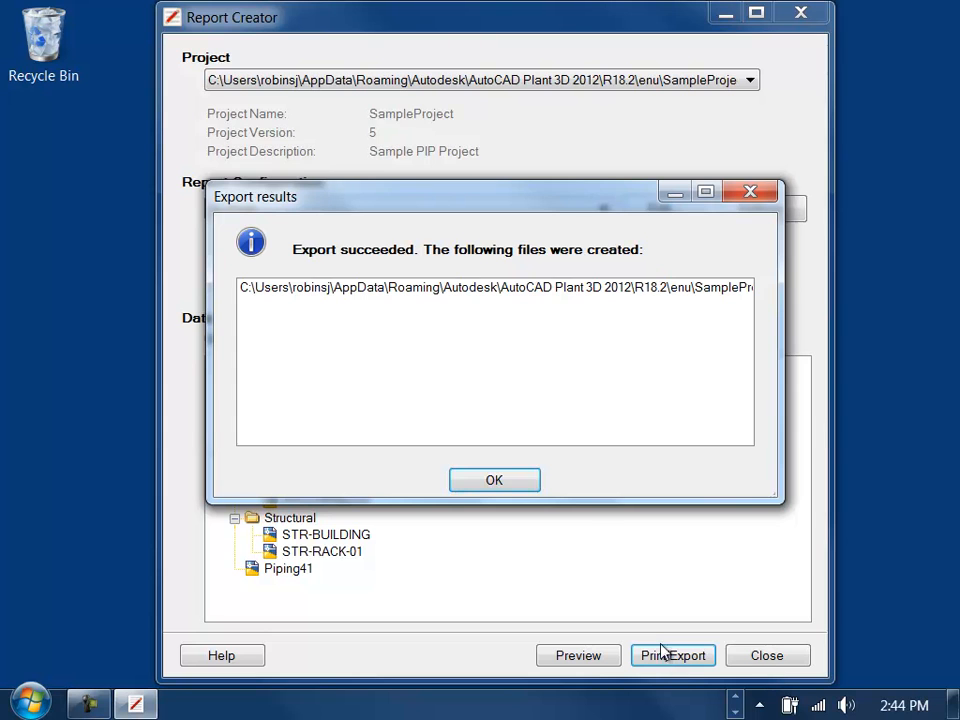
click(549, 288)
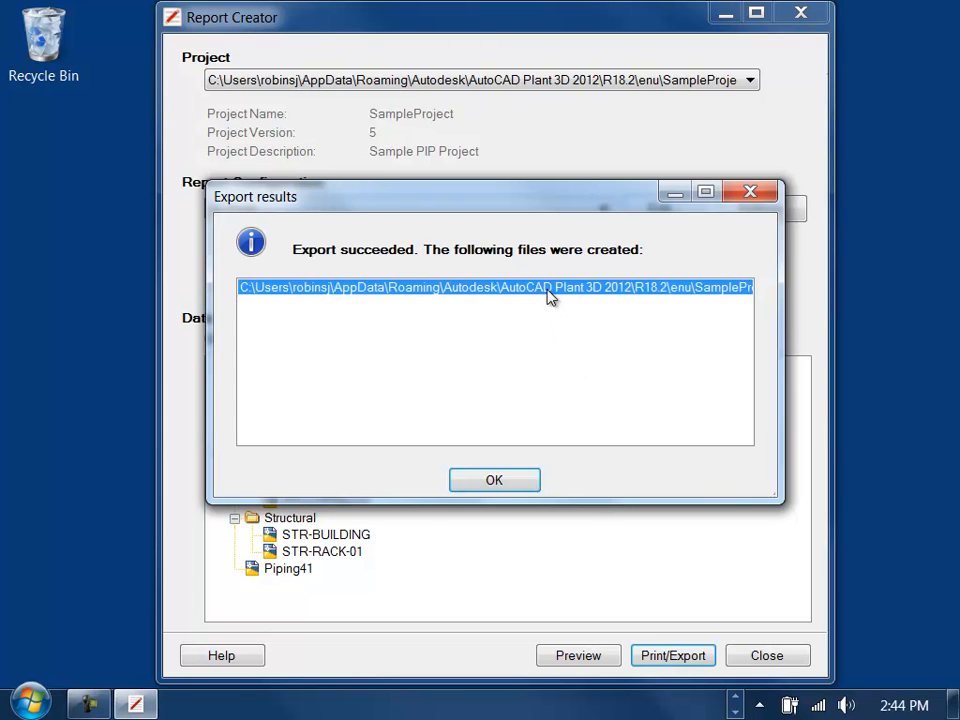
double_click(549, 288)
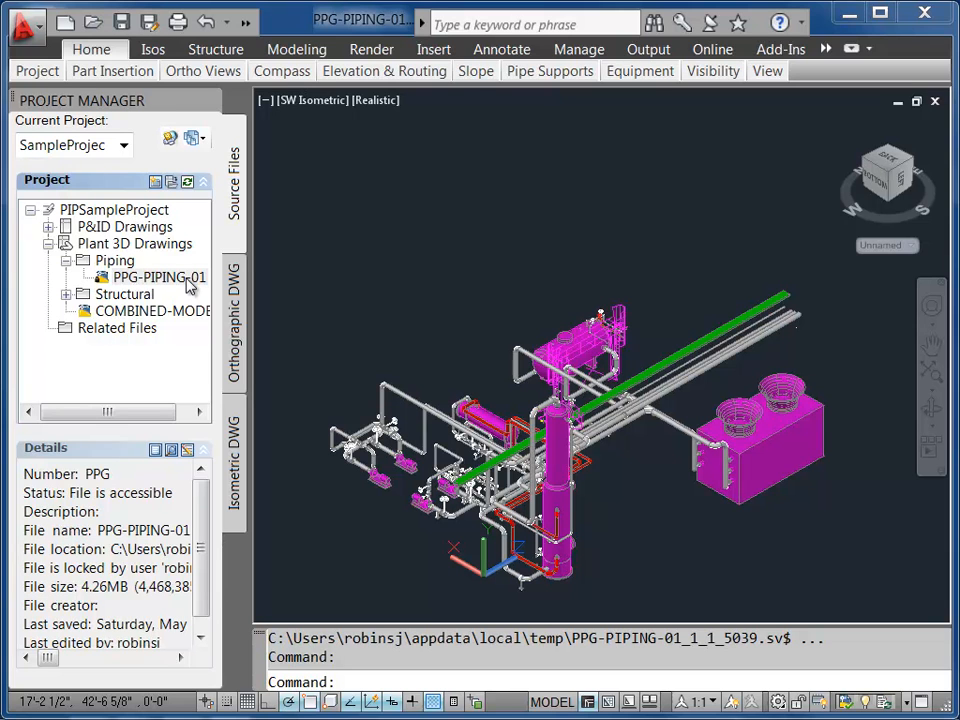
Step: Create a production isometric of line 10004 using the Check_ANSI-C iso style
click(236, 449)
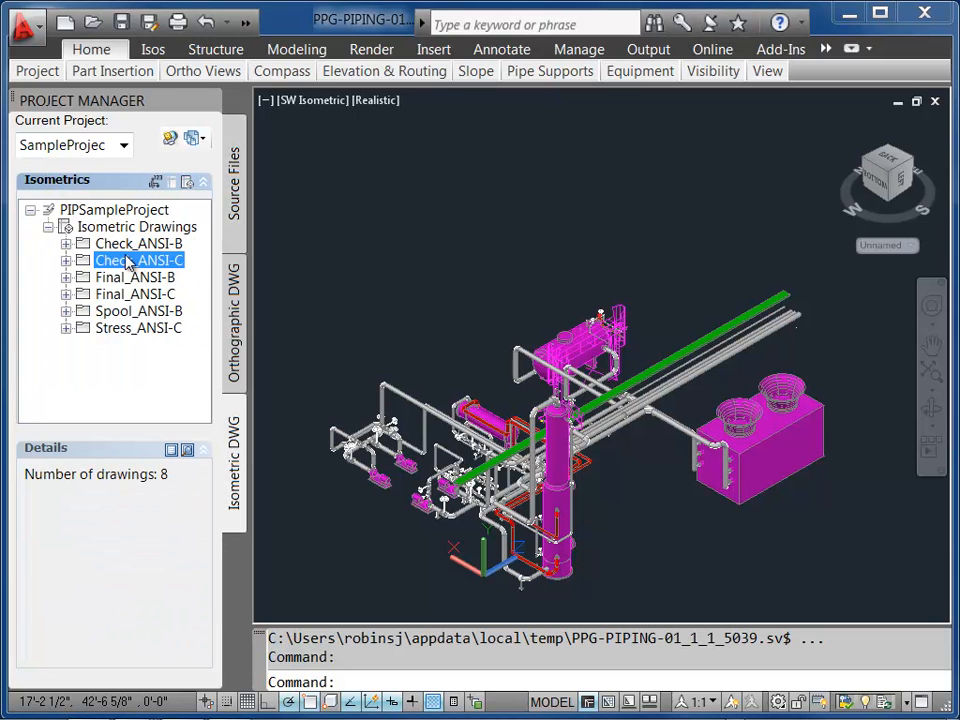
click(66, 261)
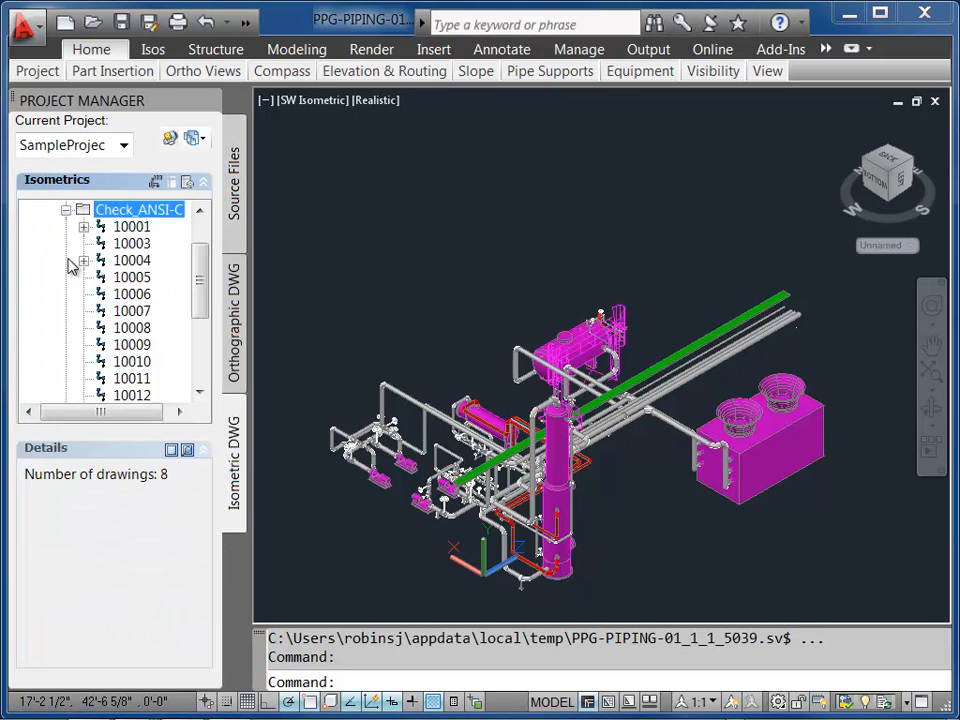
click(136, 261)
right_click(136, 262)
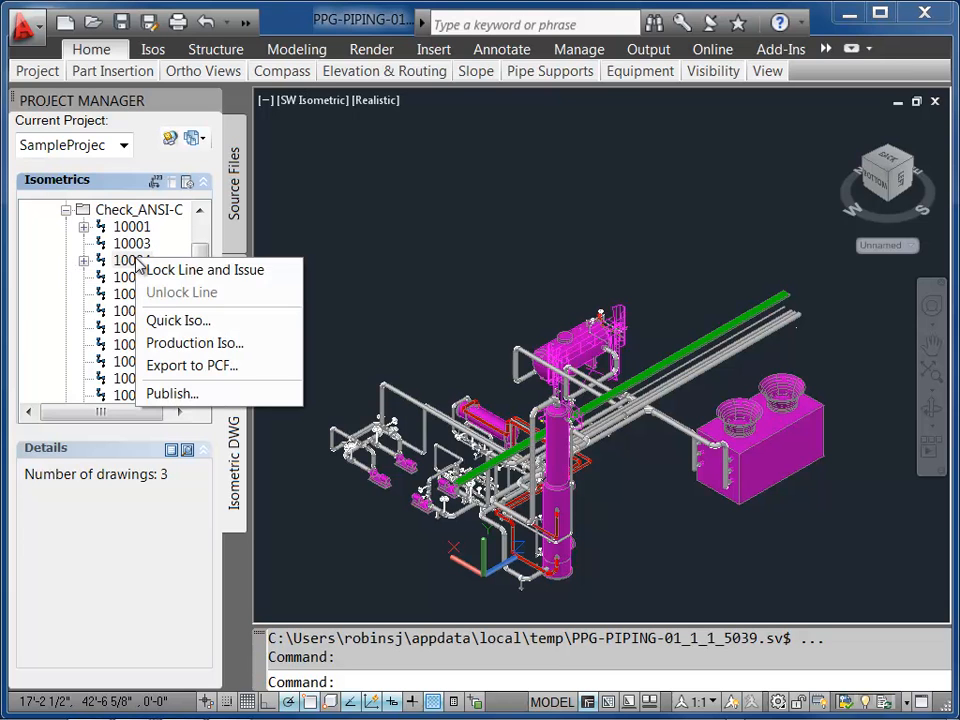
click(165, 343)
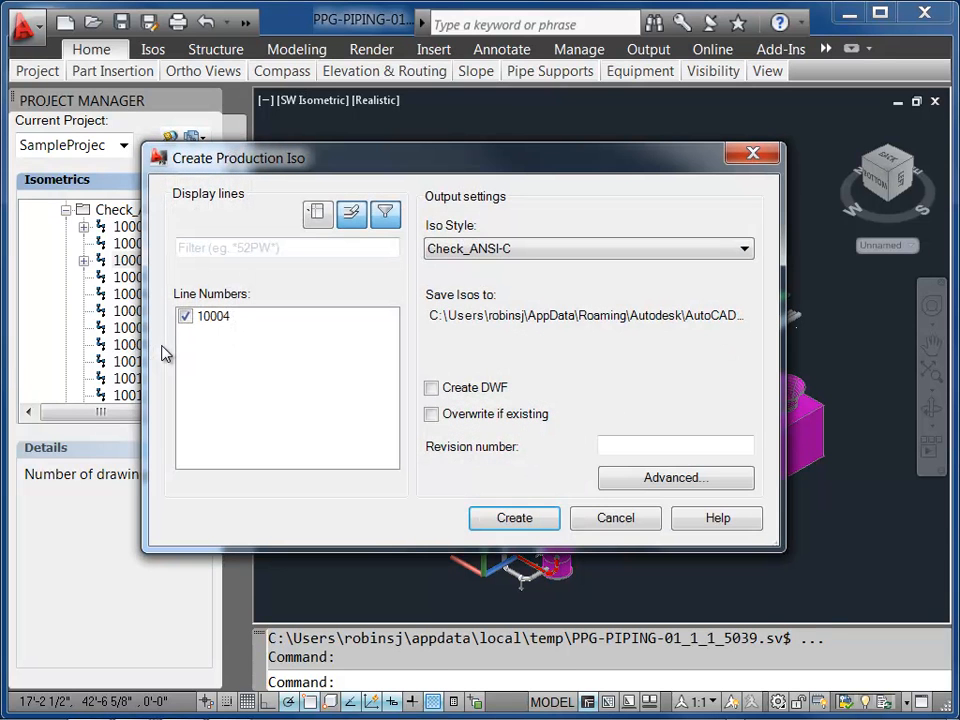
click(533, 521)
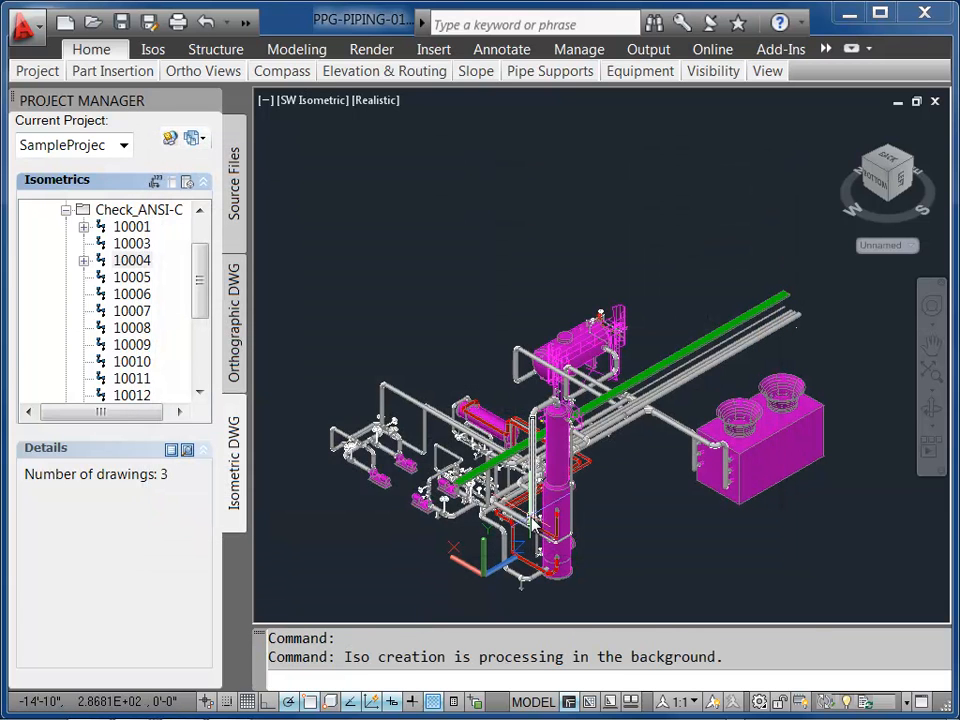
key(Escape)
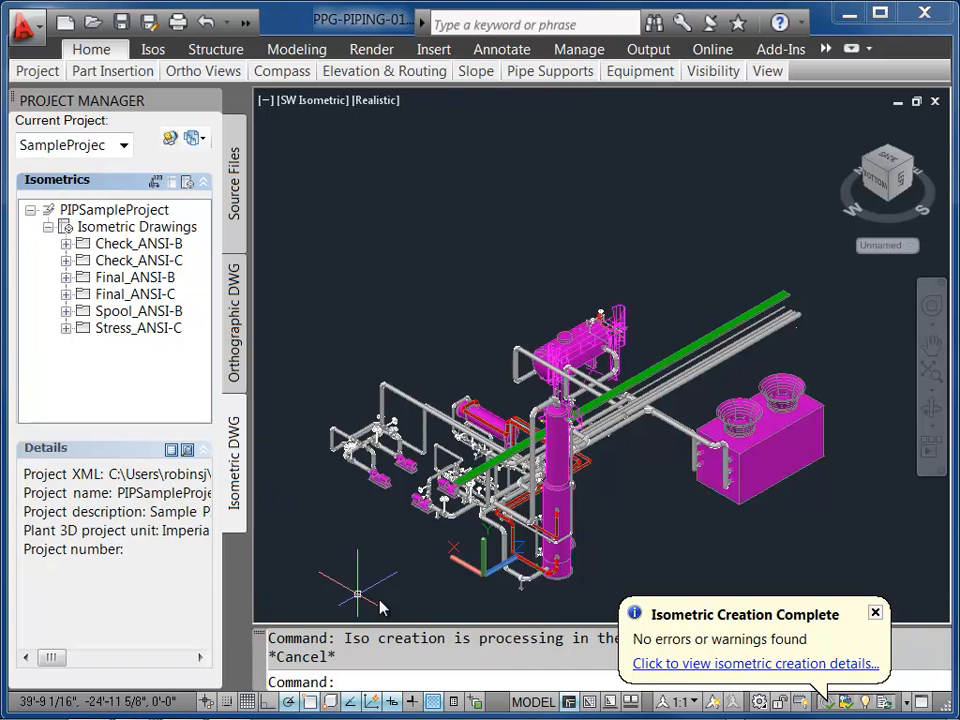
Step: Open the 10004-1 (2) isometric drawing from the isometric creation details and inspect it
click(795, 665)
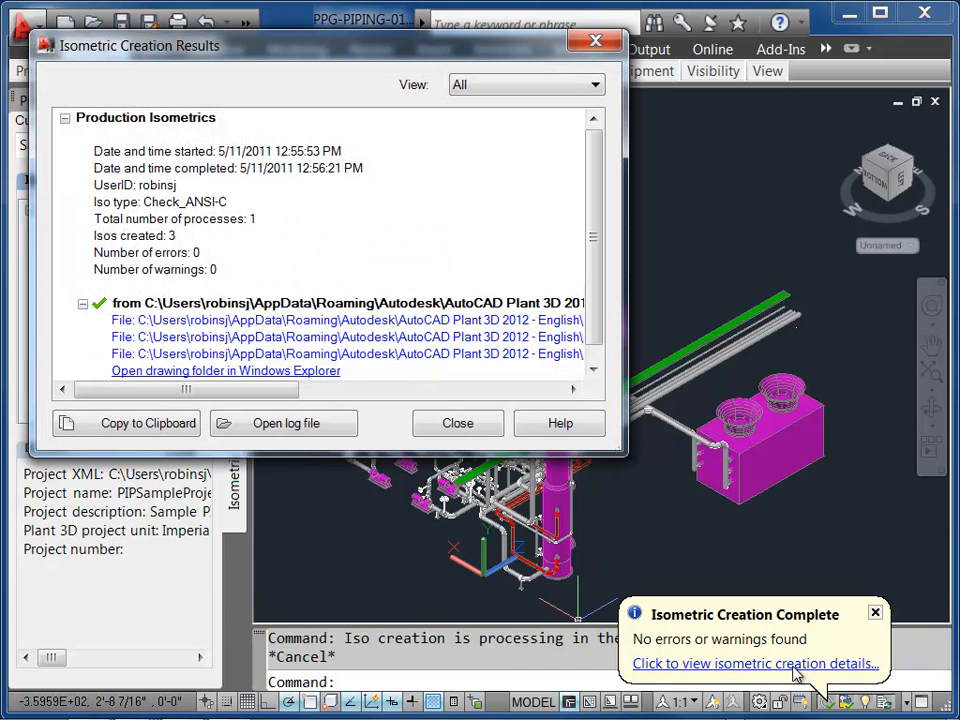
click(278, 328)
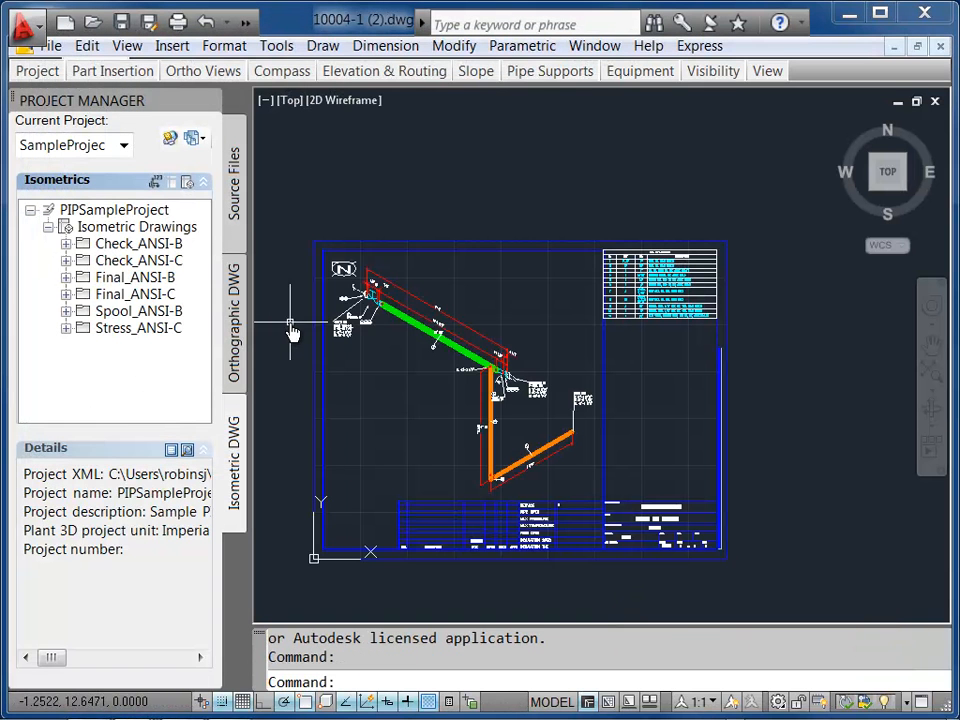
scroll(510, 388, up, 3)
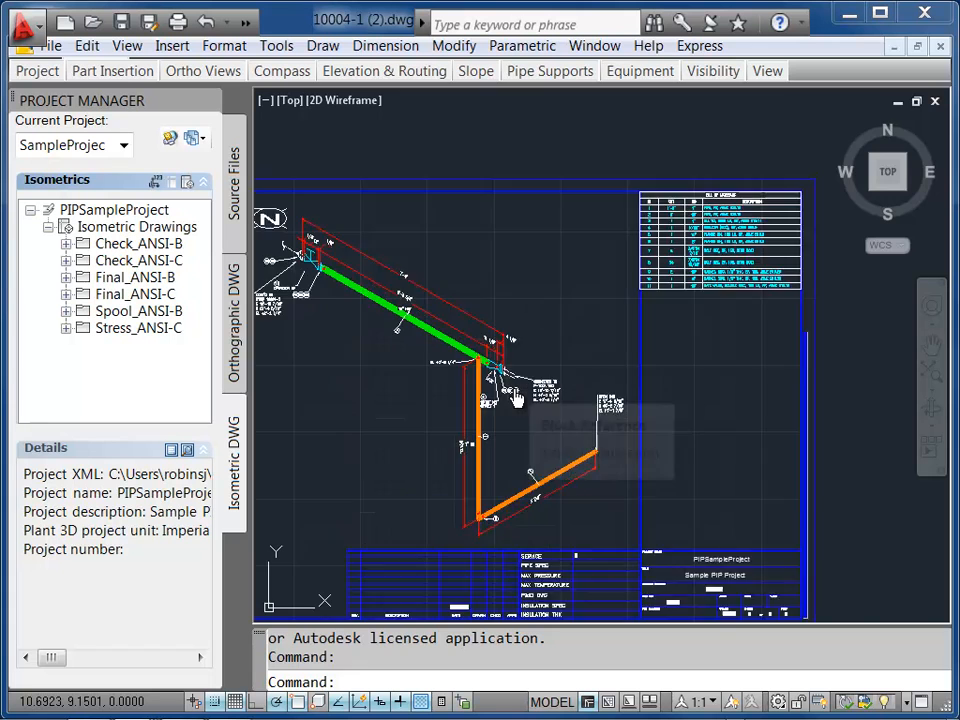
scroll(512, 396, up, 3)
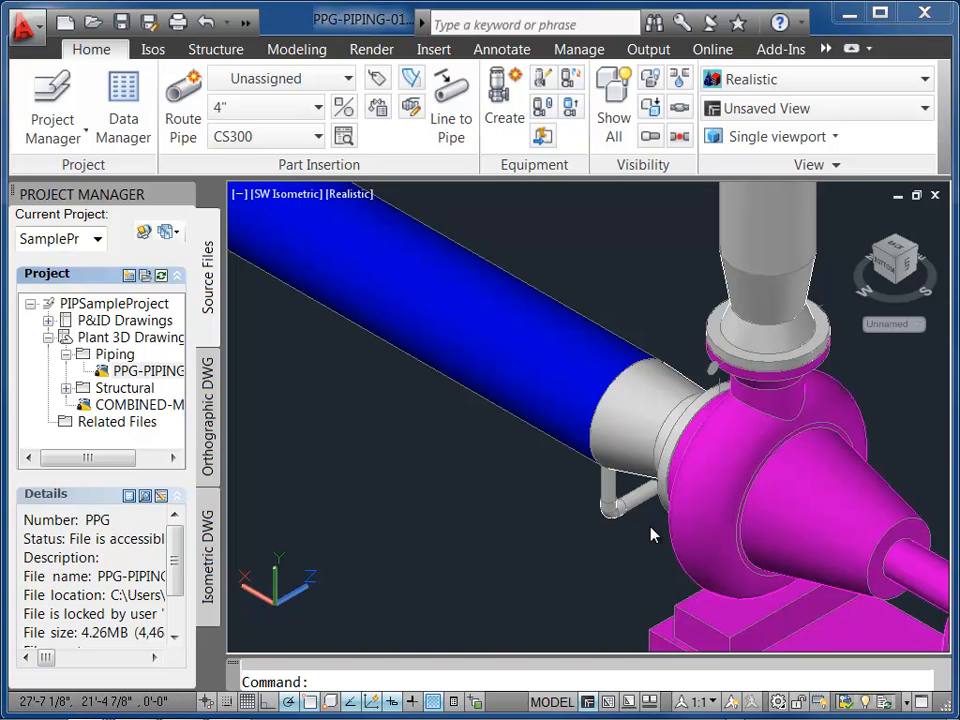
Step: Turn on the disconnect markers in the piping model and view them in 2D Wireframe before restoring the Realistic visual style
click(681, 79)
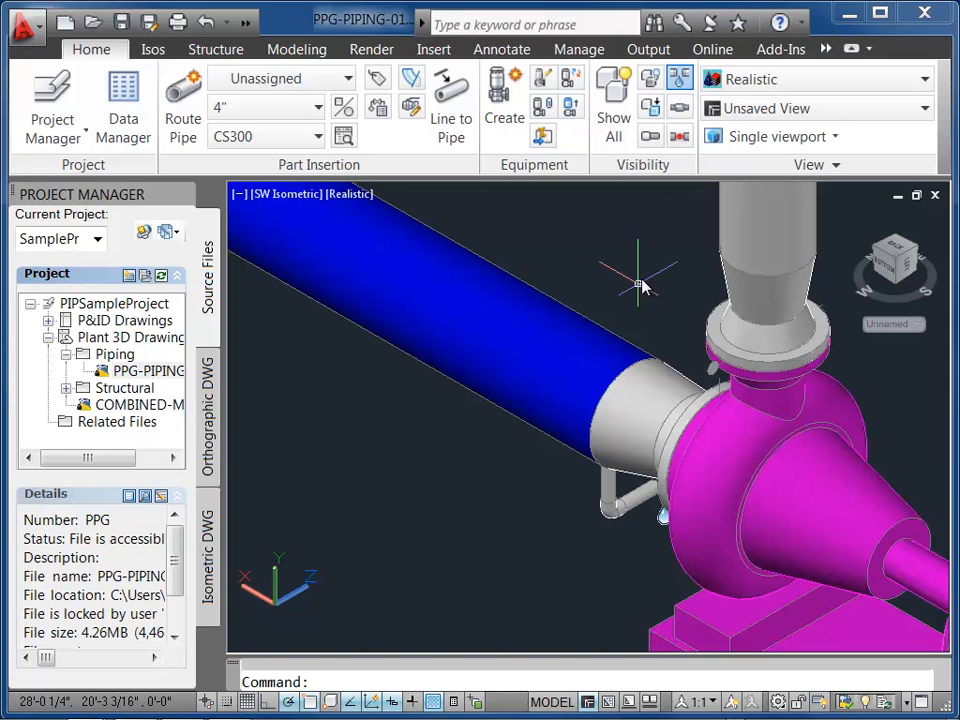
click(679, 110)
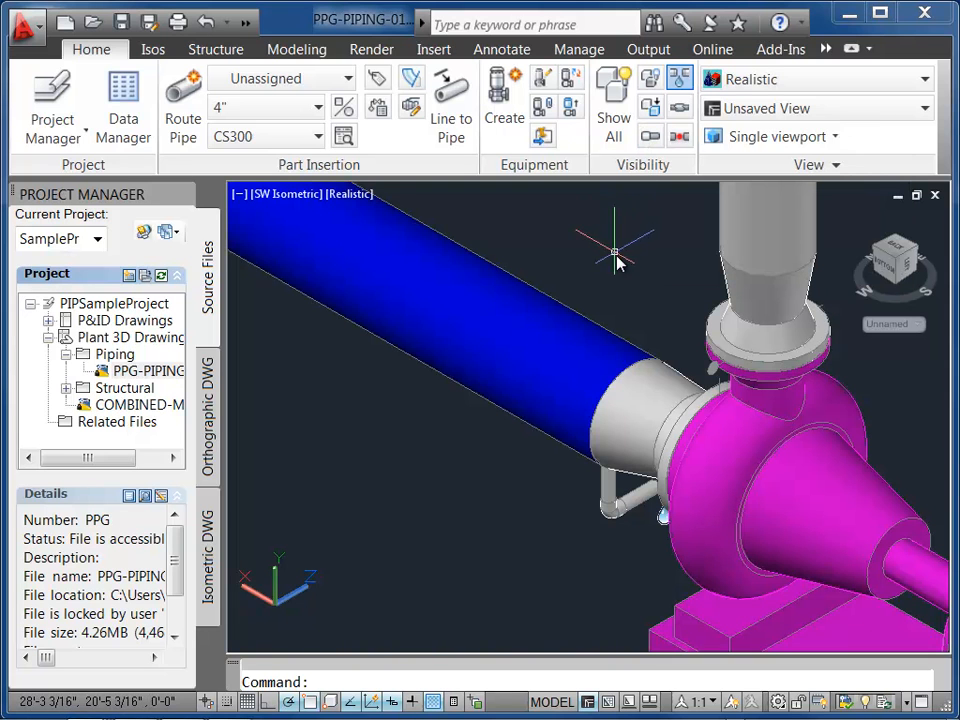
click(866, 84)
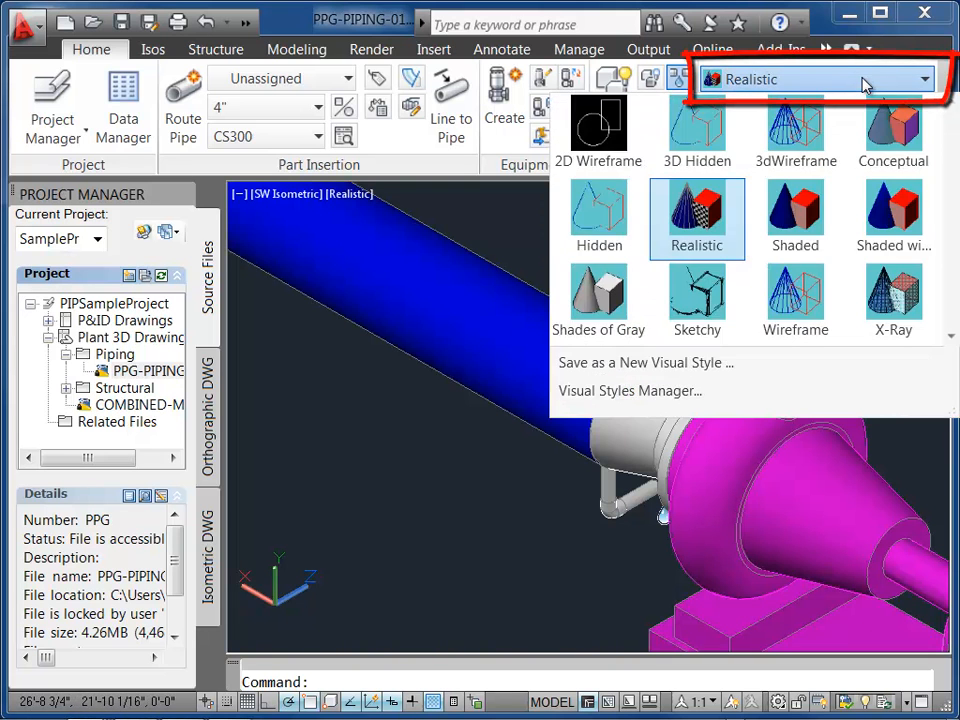
click(588, 156)
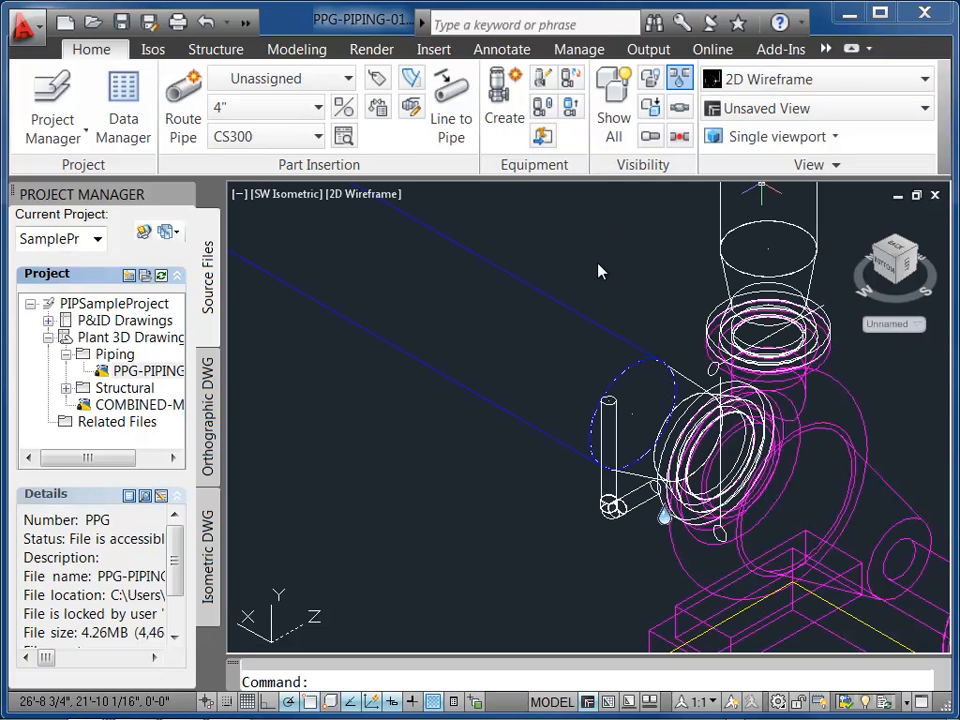
click(790, 88)
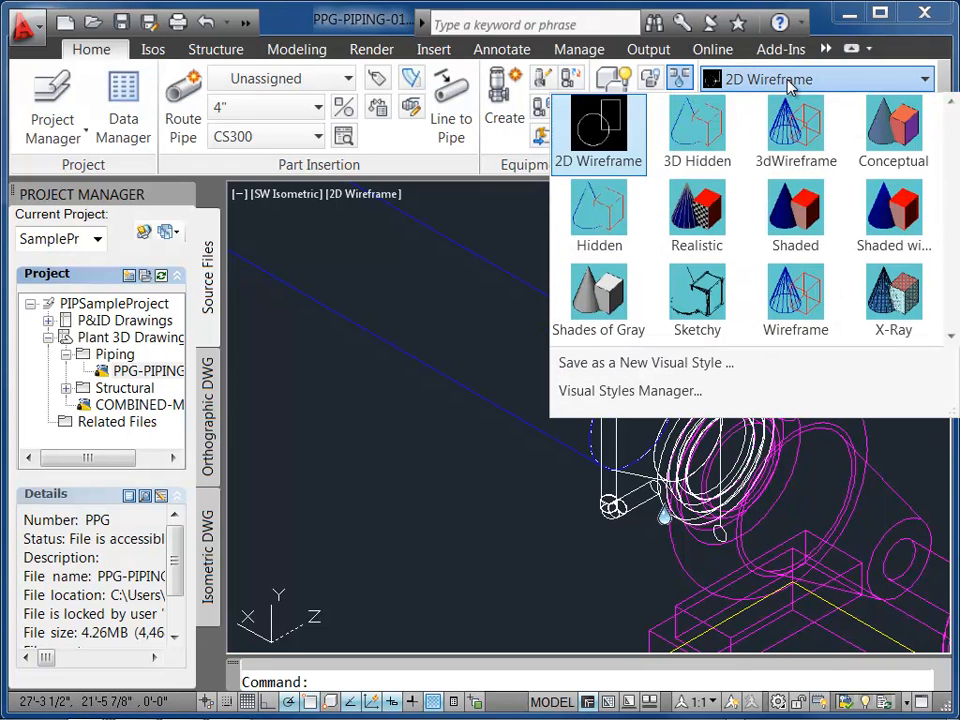
click(690, 229)
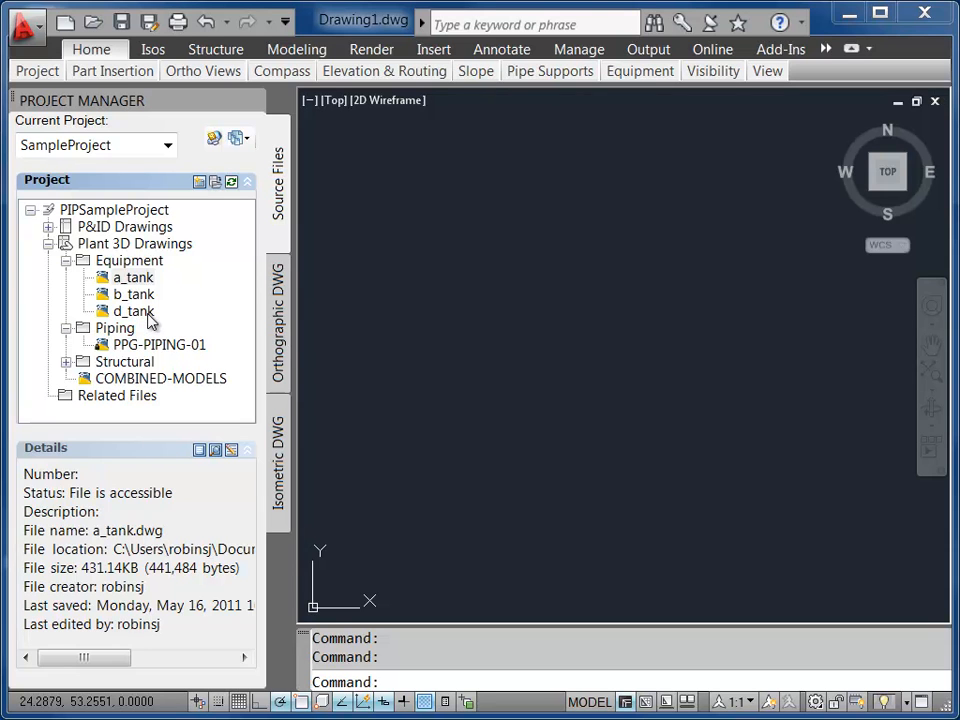
Step: Move the Equipment folder into the Piping folder, return it directly under Plant 3D Drawings, and expand its contents
click(128, 261)
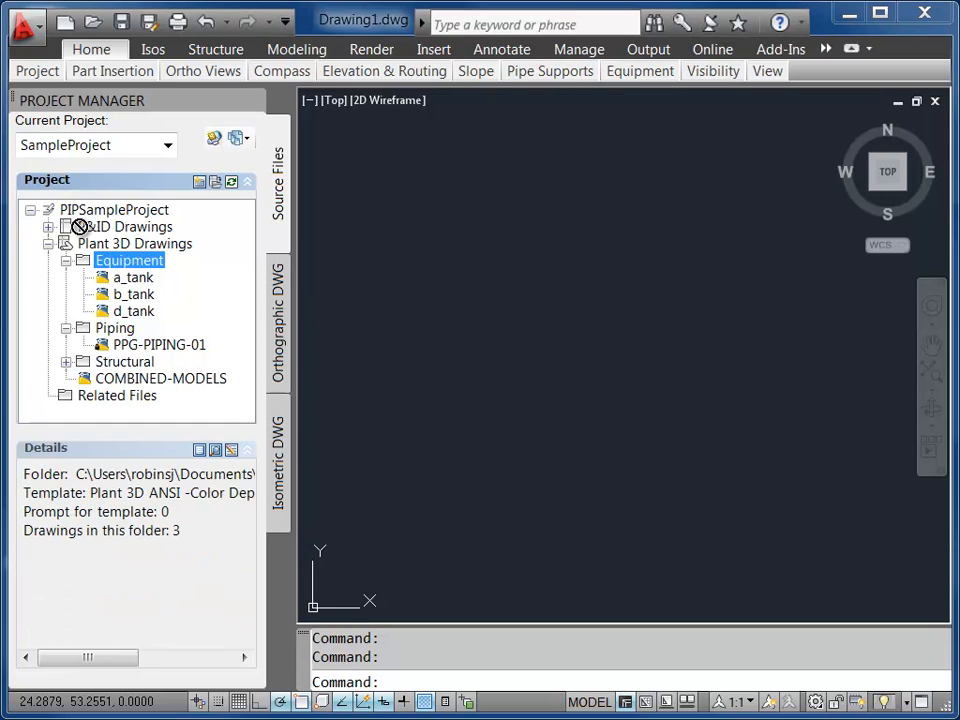
drag(84, 265, 104, 341)
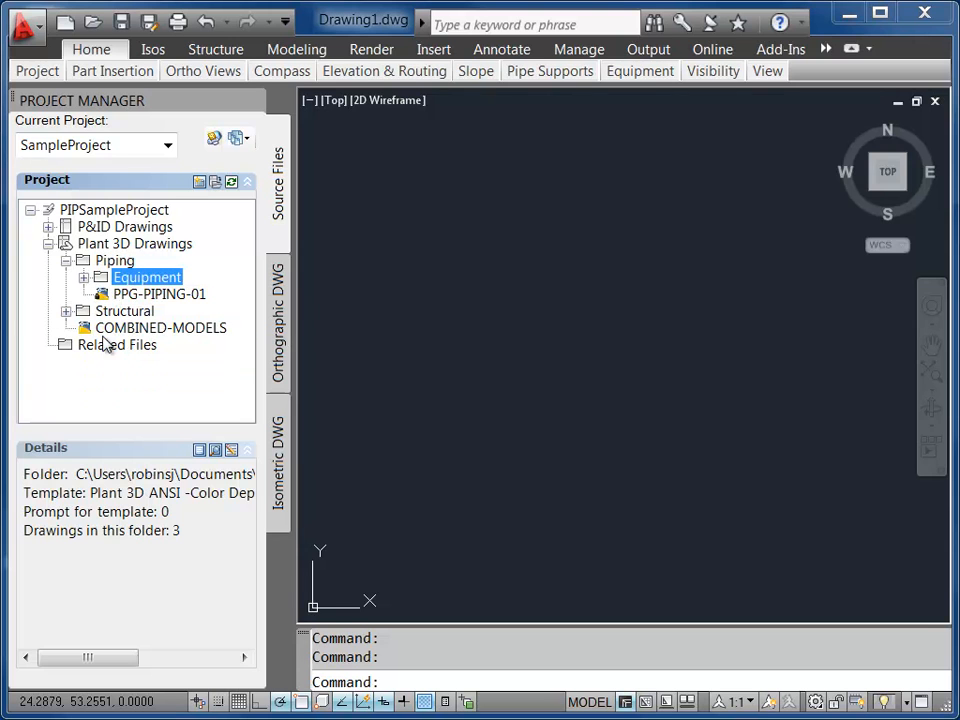
click(85, 278)
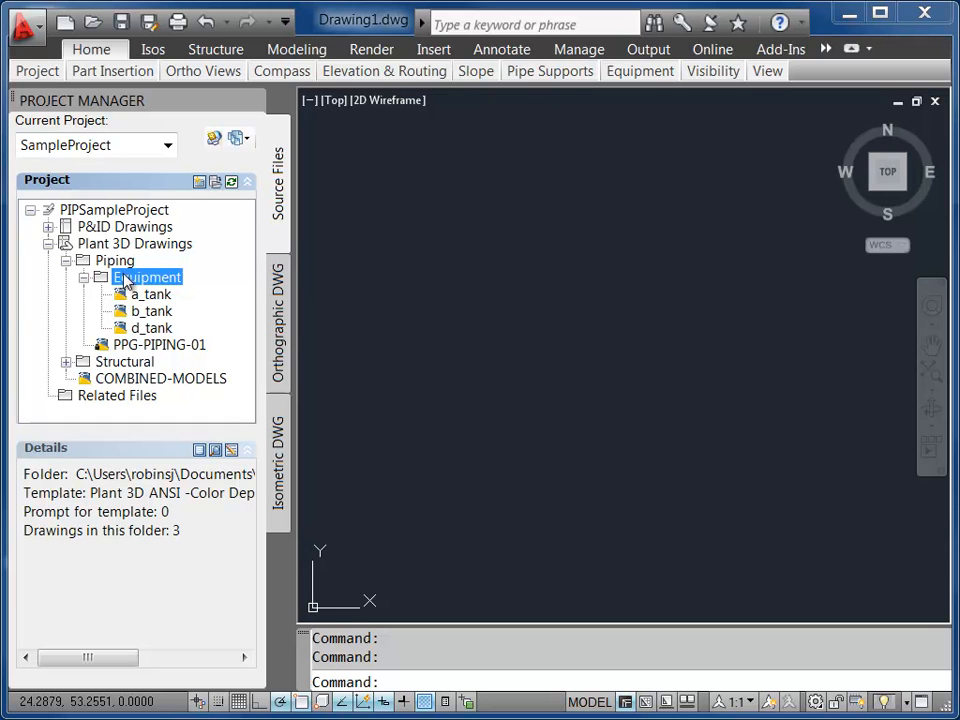
drag(147, 277, 153, 245)
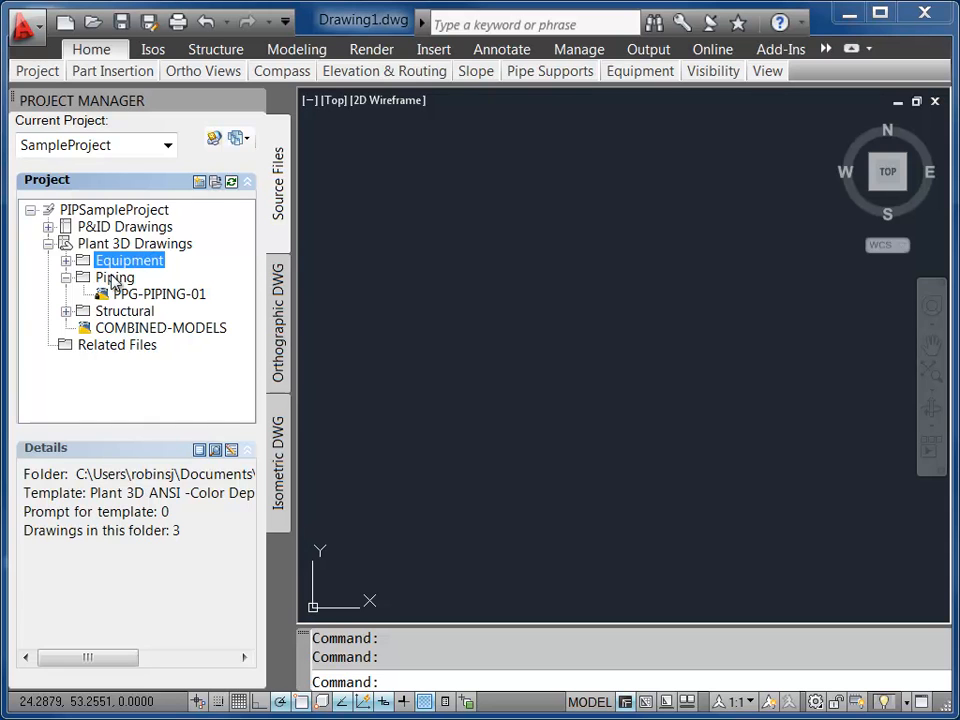
click(66, 260)
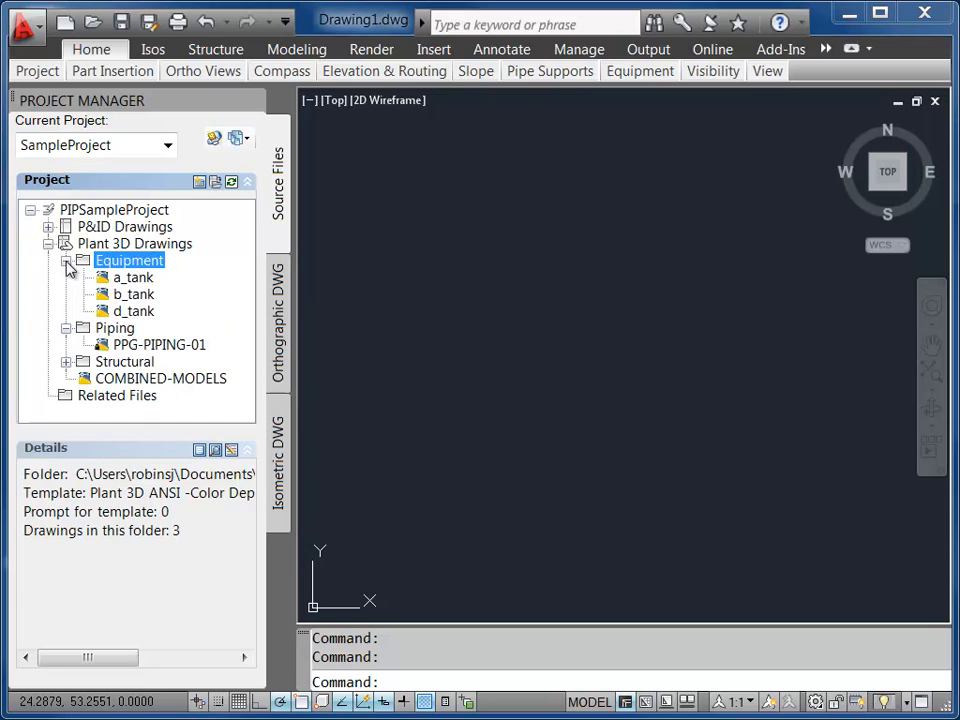
Step: Rename the a_tank drawing in the Equipment folder to c_tank.dwg
click(120, 278)
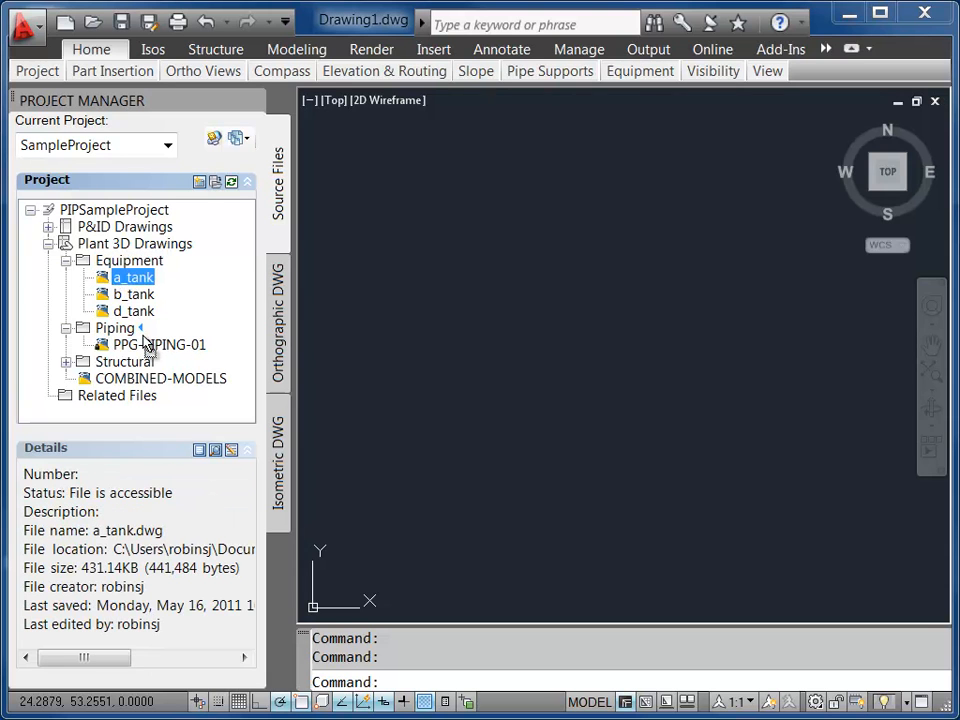
drag(145, 343, 152, 268)
right_click(120, 279)
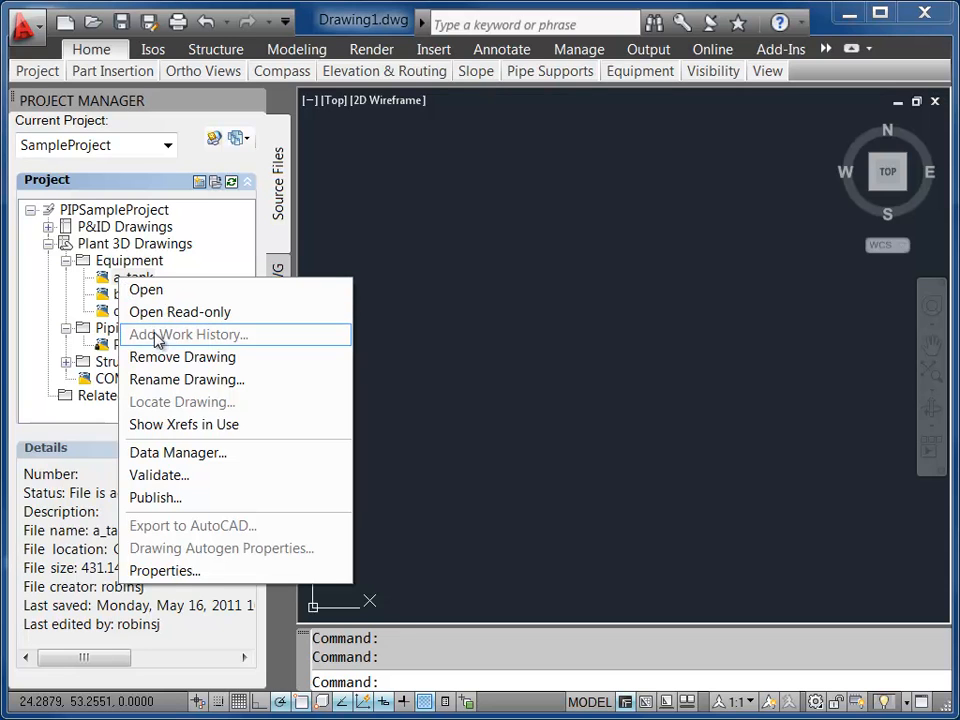
click(162, 382)
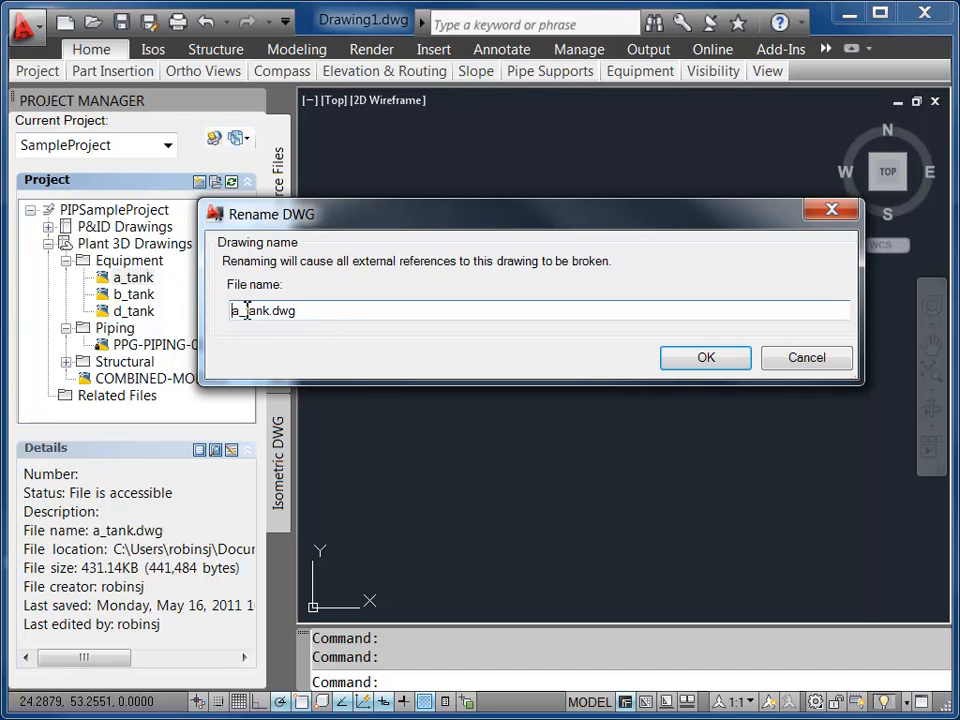
drag(239, 312, 223, 311)
text(c)
click(705, 357)
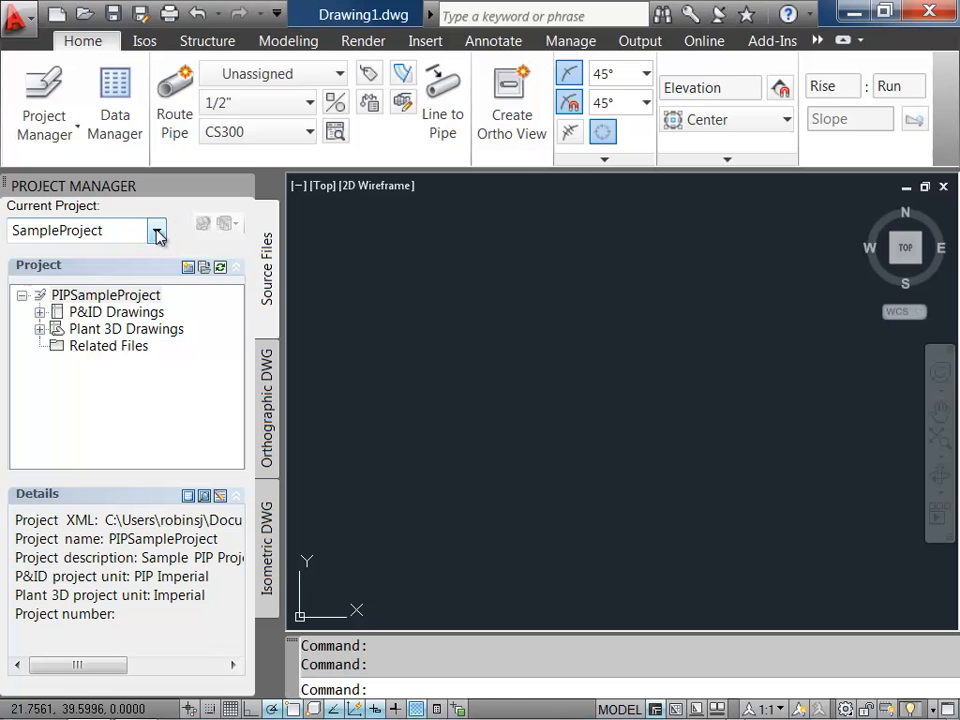
Step: Start a new project named Project 11 with Imperial units, the PIP symbology standard and the default P&ID and Plant 3D directories
click(157, 233)
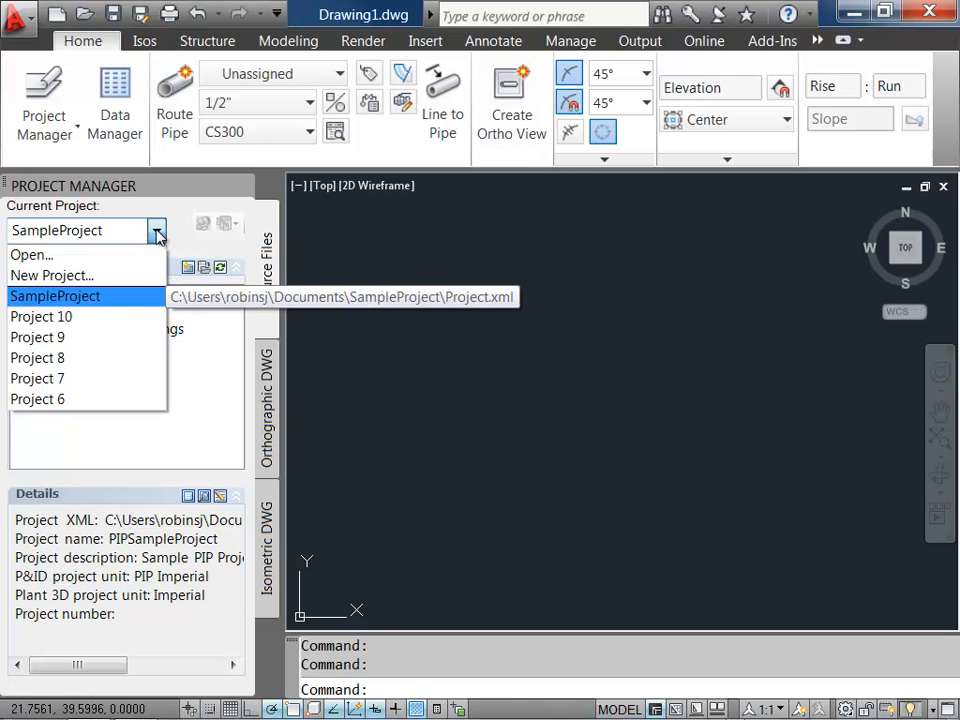
click(128, 280)
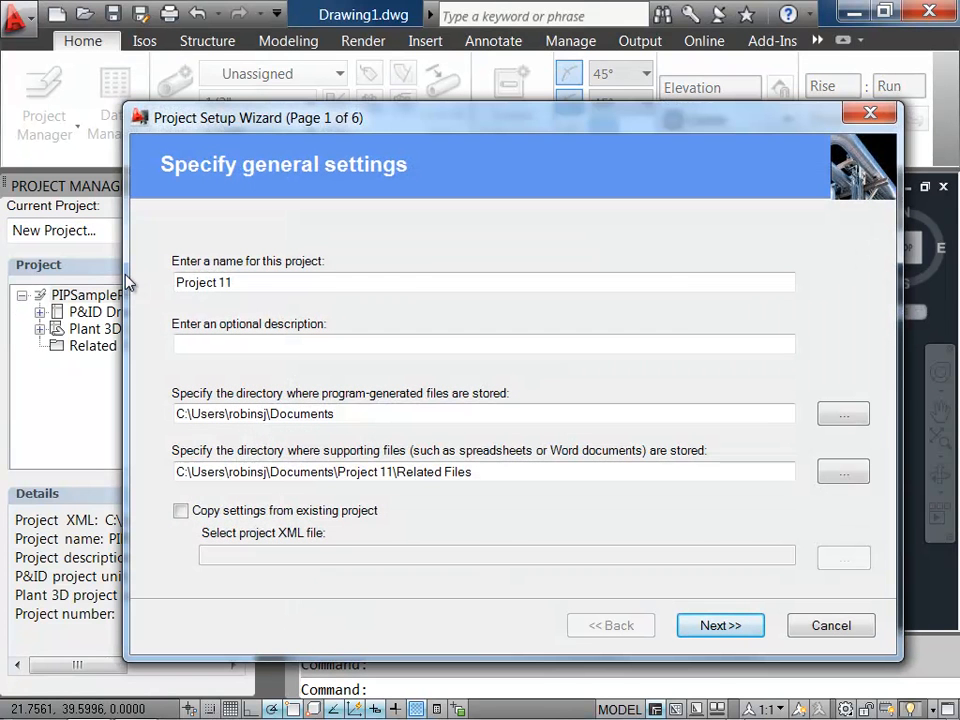
click(719, 628)
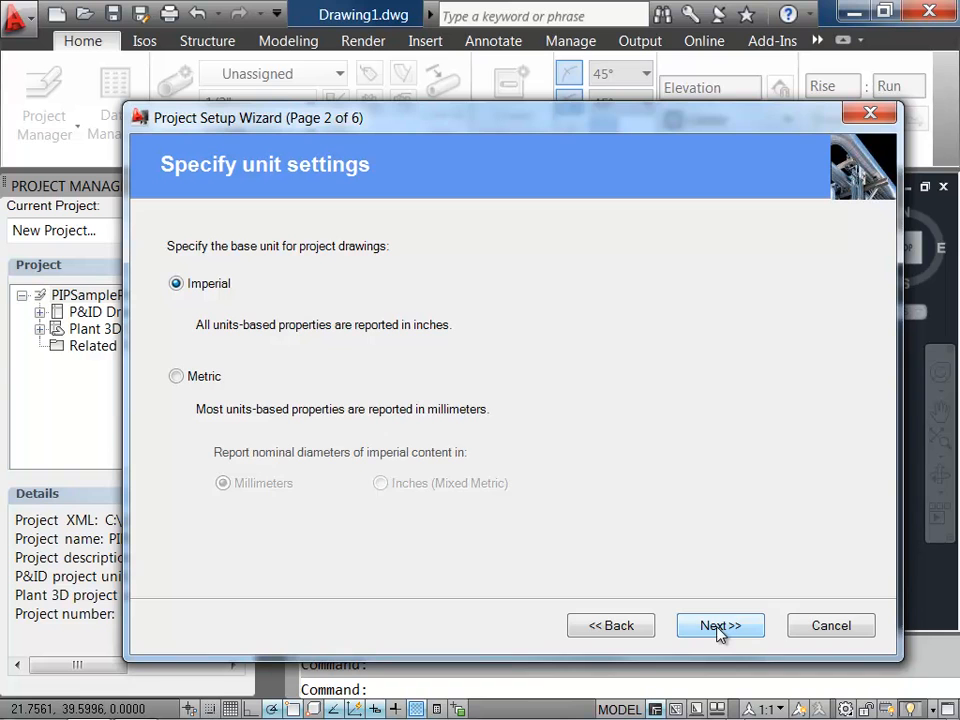
click(719, 628)
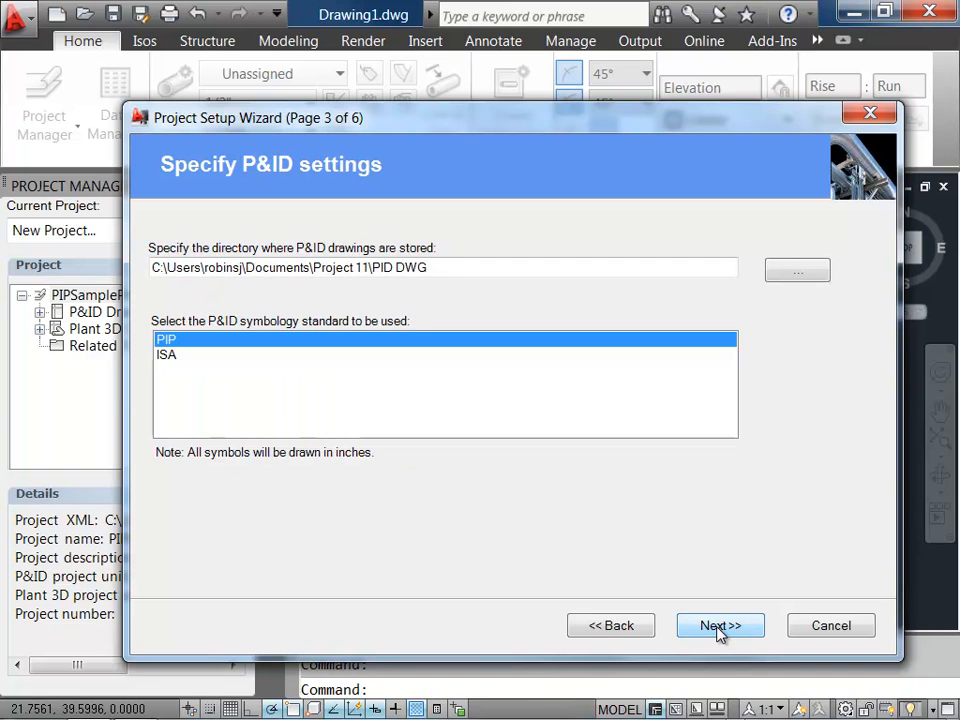
click(717, 627)
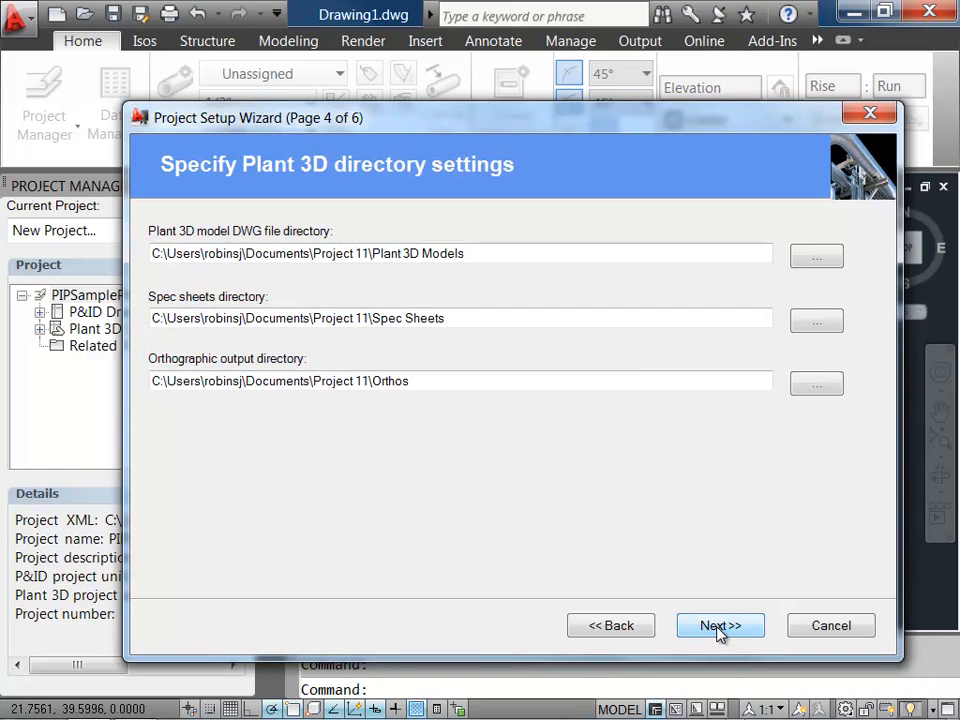
click(719, 627)
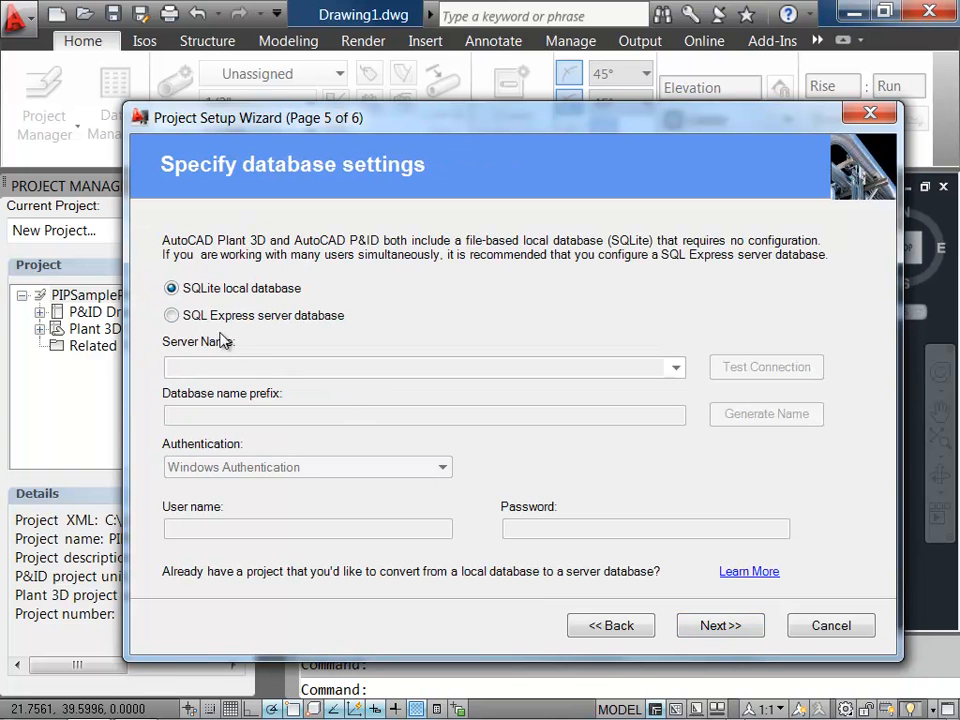
Step: Choose the SQL Express server database for the new project and test the connection to the server
click(174, 314)
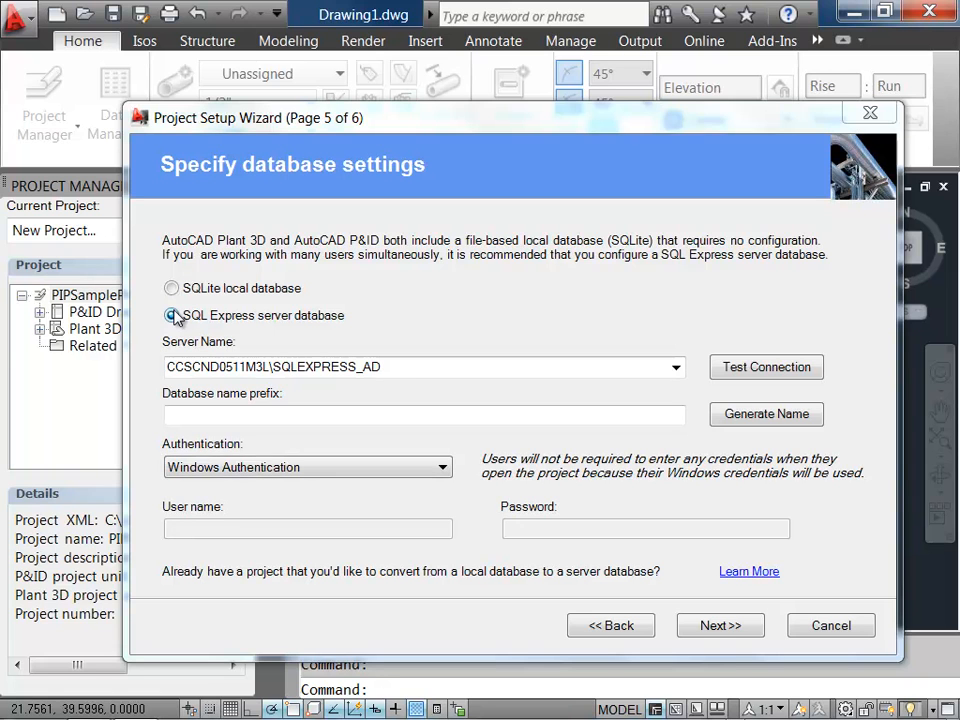
click(779, 370)
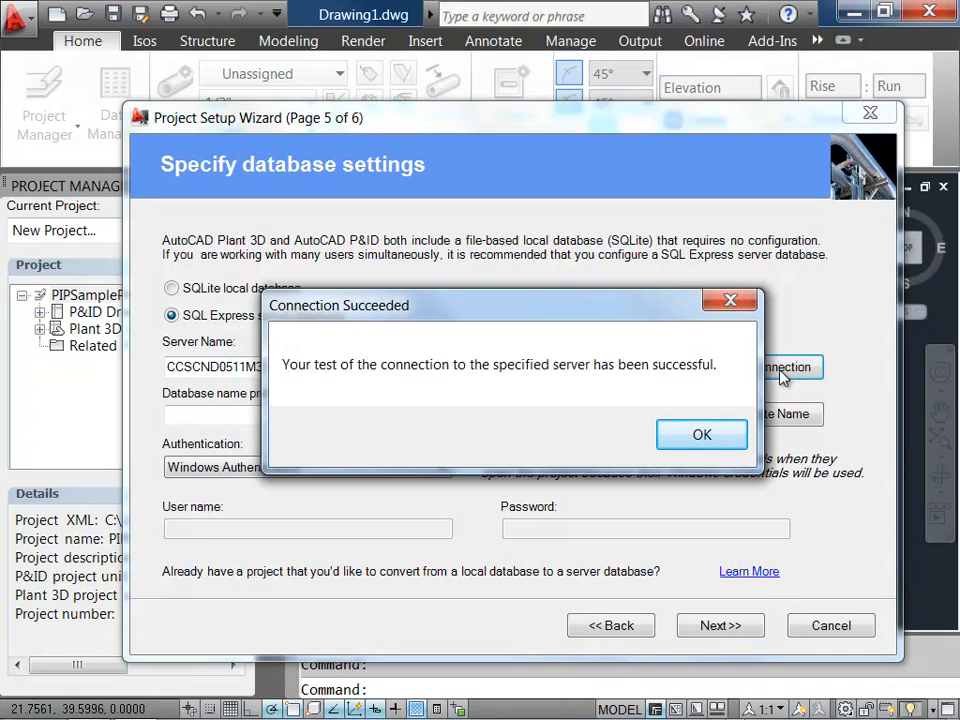
click(697, 437)
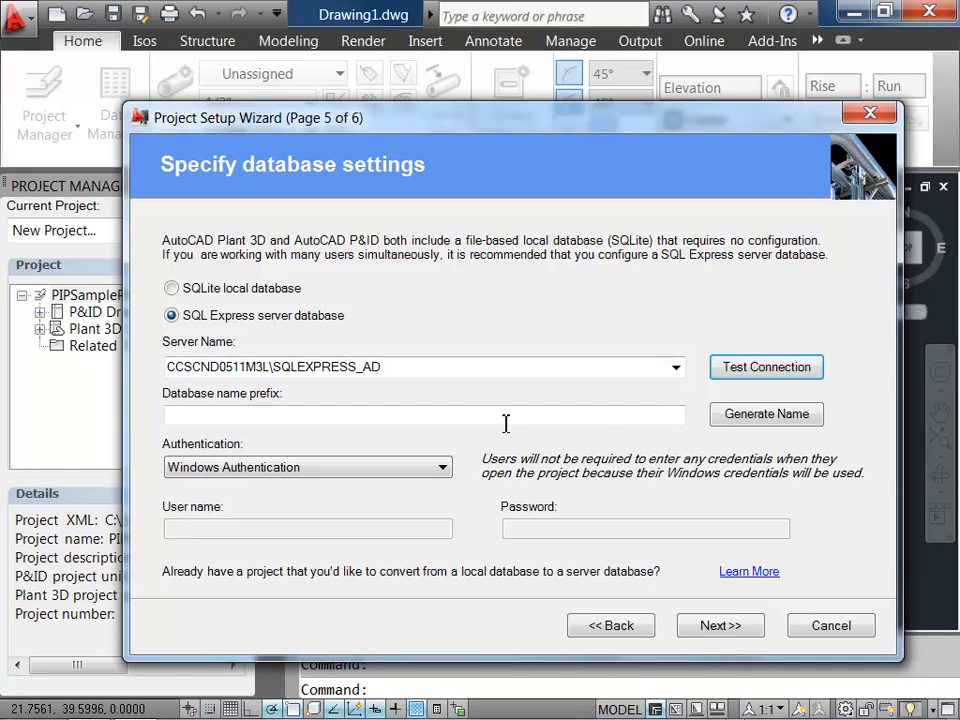
Step: Set the database name prefix to Project 11 and finish creating the project
click(243, 410)
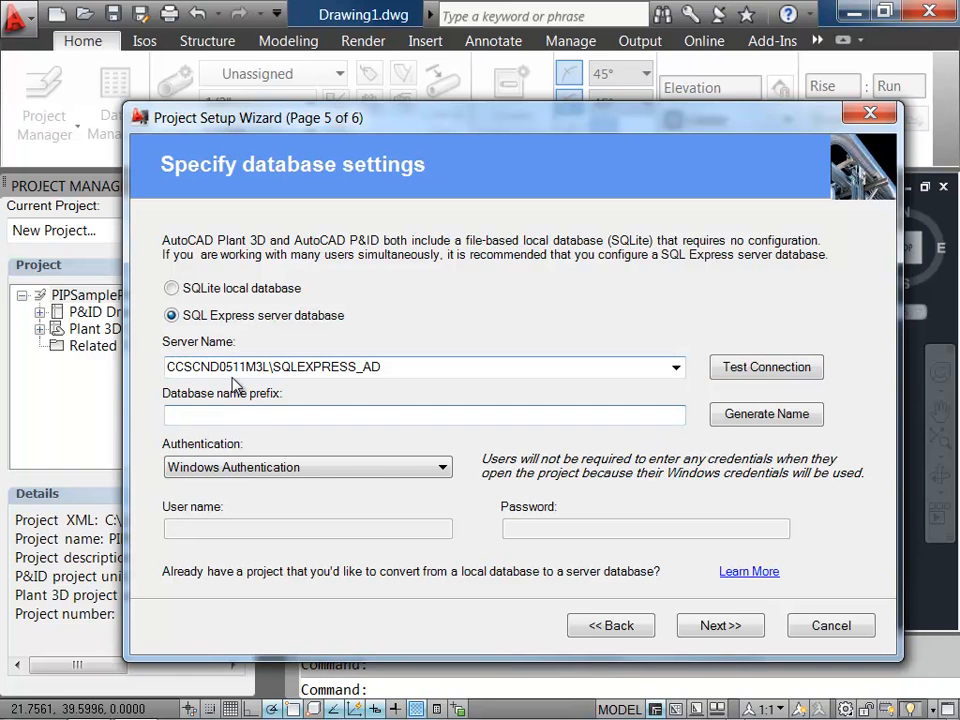
text(Proj)
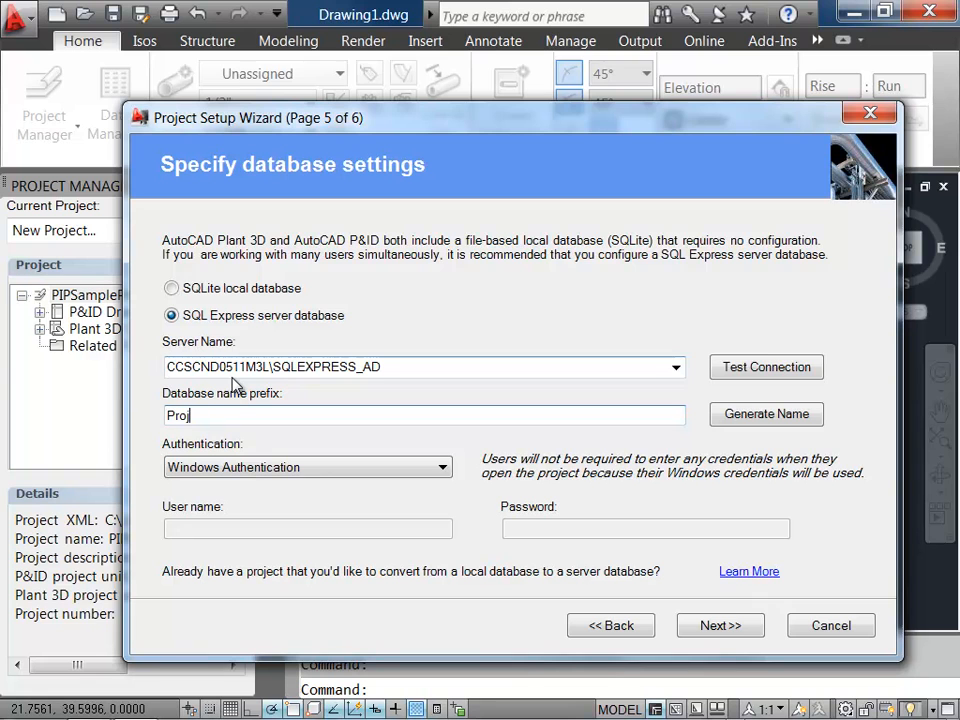
text(ect 11)
click(725, 626)
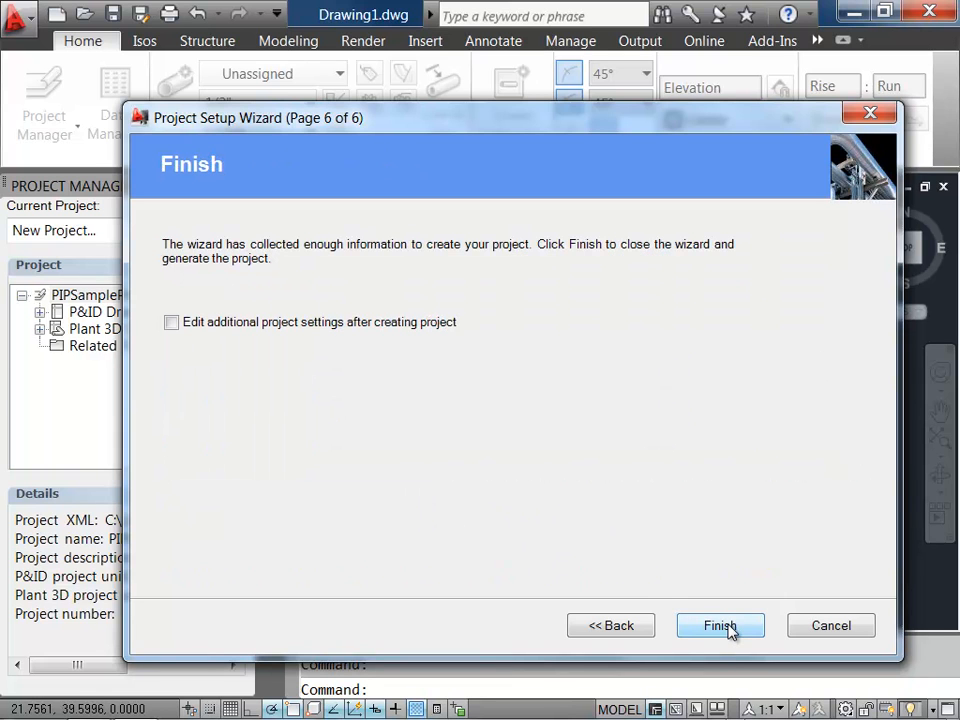
click(725, 626)
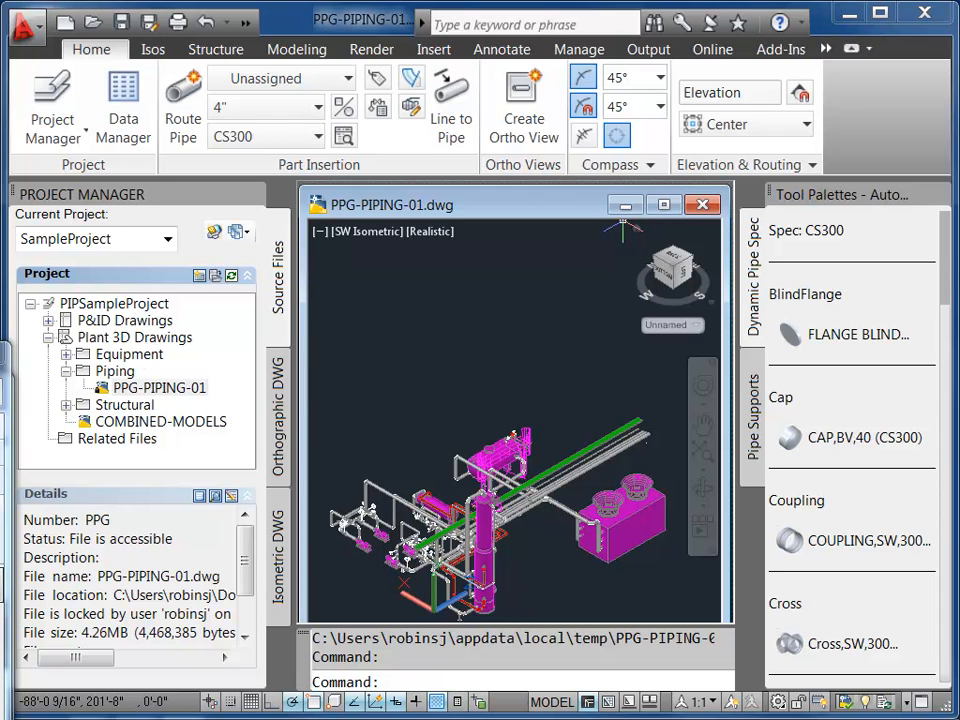
Step: Change the current pipe spec for the PPG-PIPING-01 model to CS600
click(318, 137)
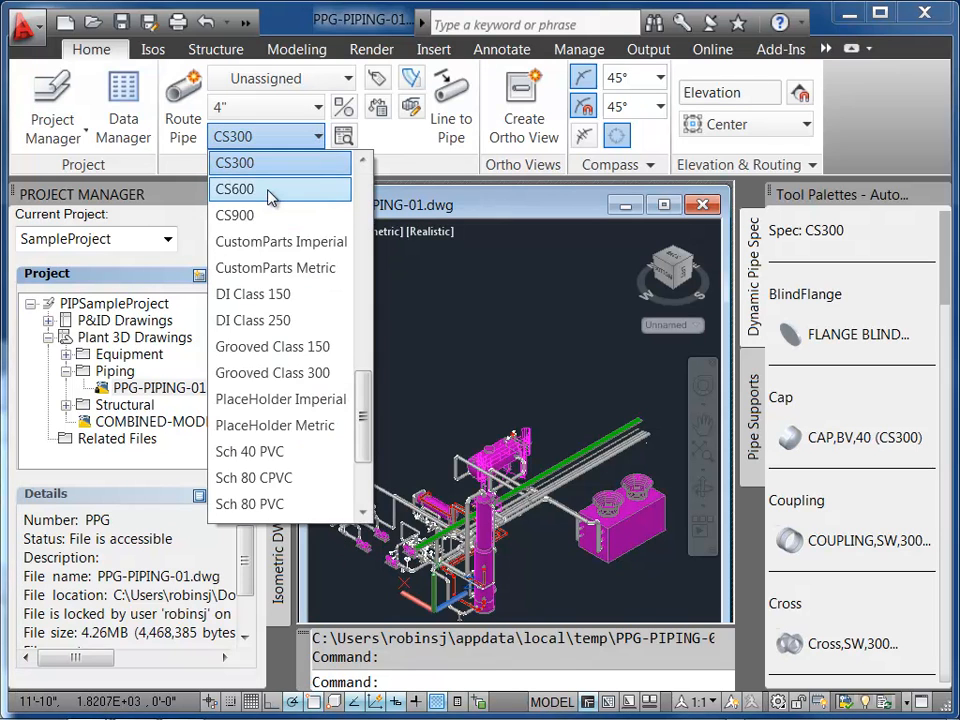
click(270, 190)
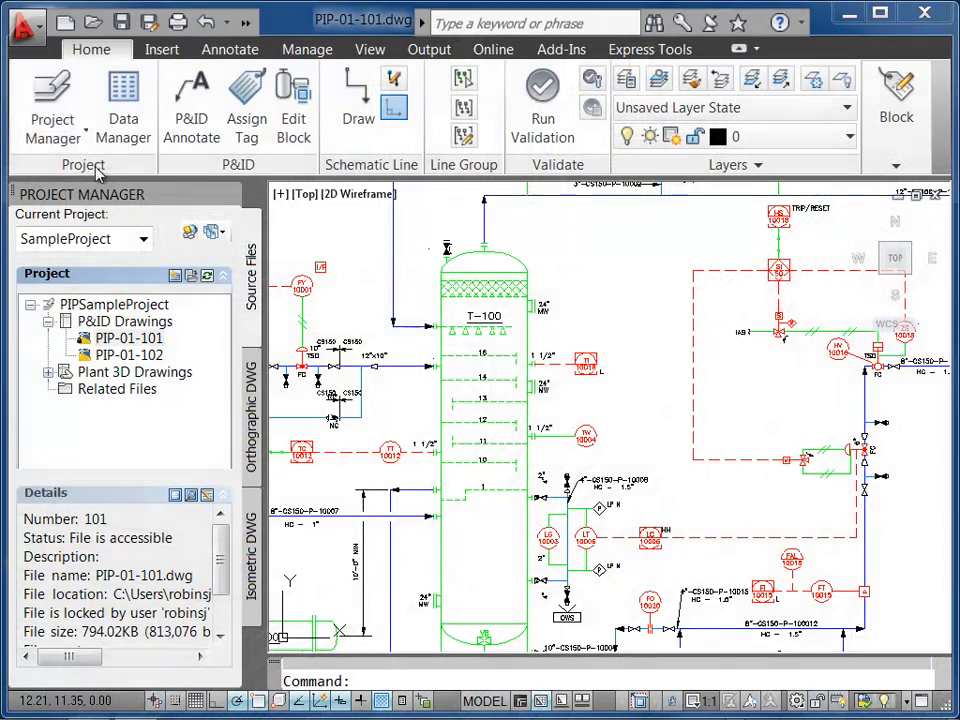
Step: Open the project setup and expand the P&ID class definitions down to the Hand Valves under Engineering Items, Inline Assets
click(76, 143)
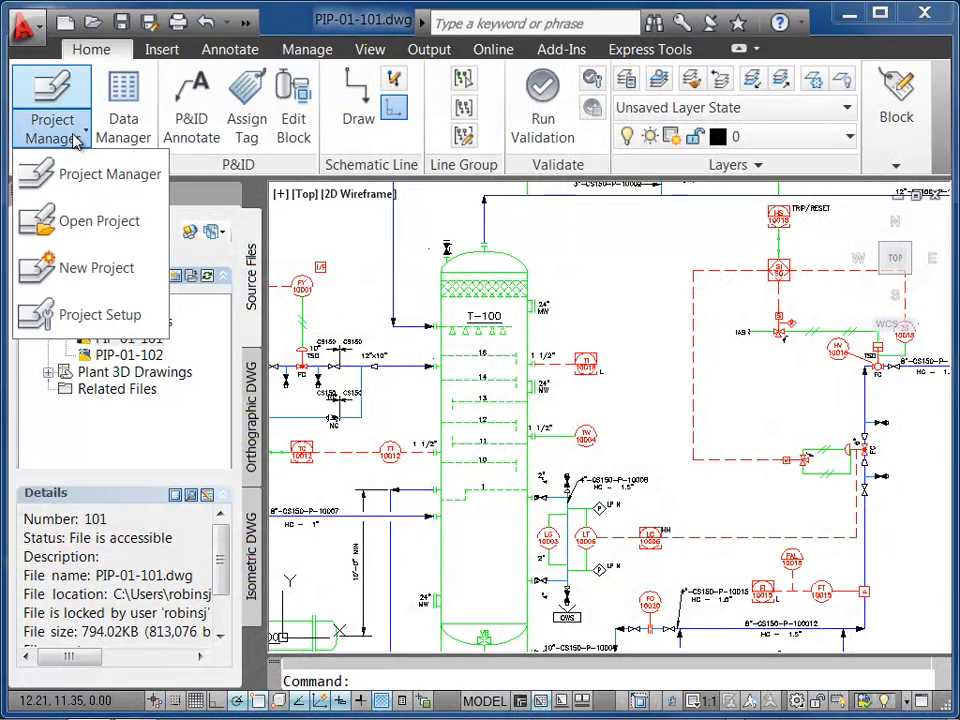
click(75, 318)
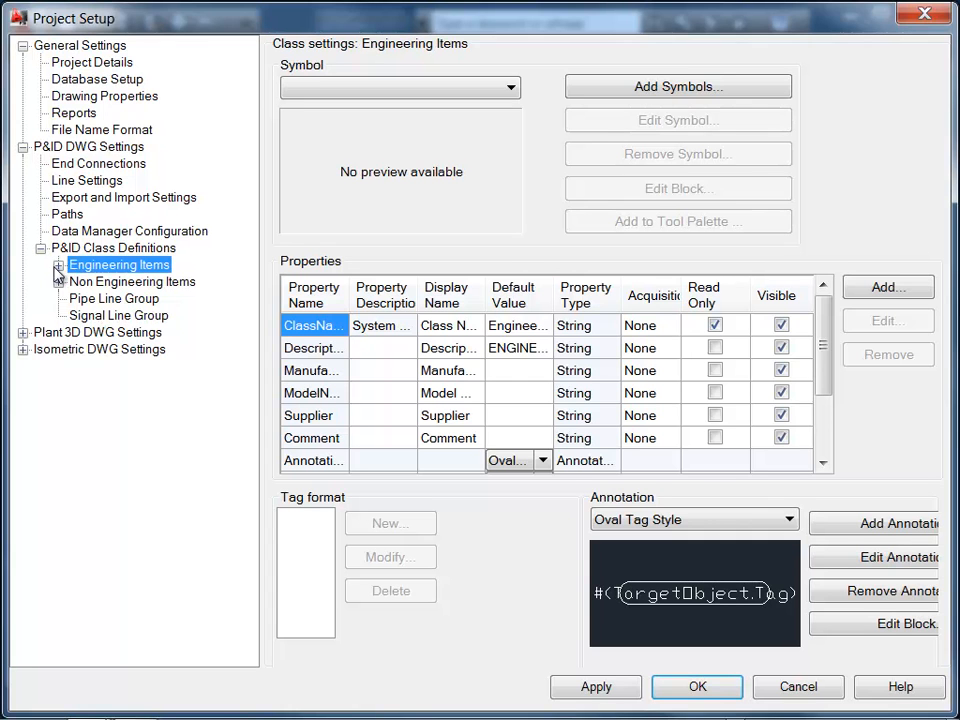
click(58, 265)
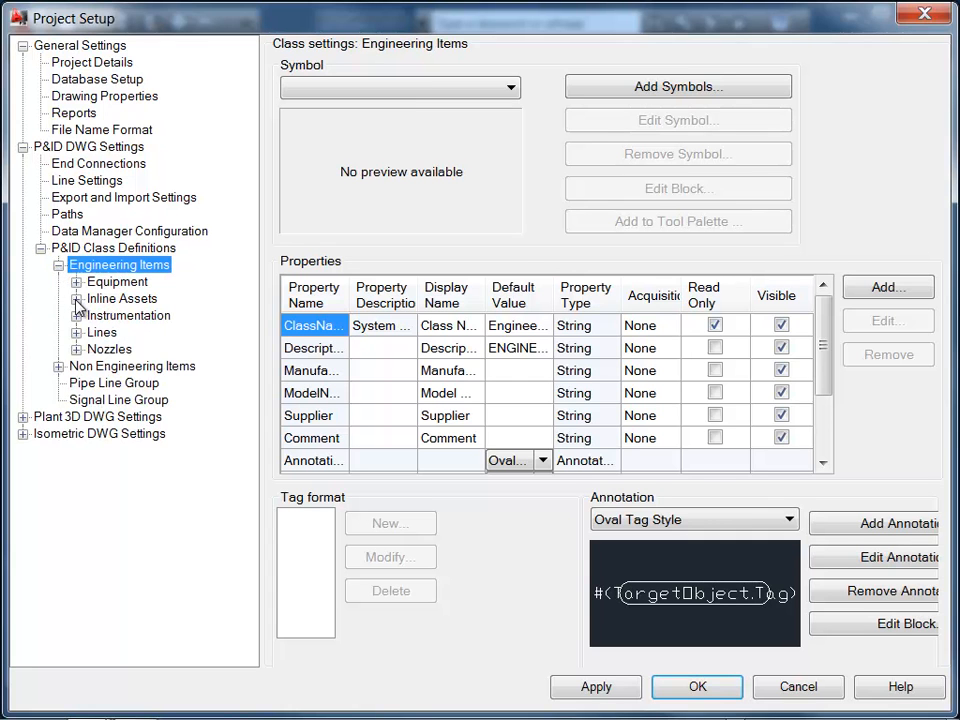
click(77, 299)
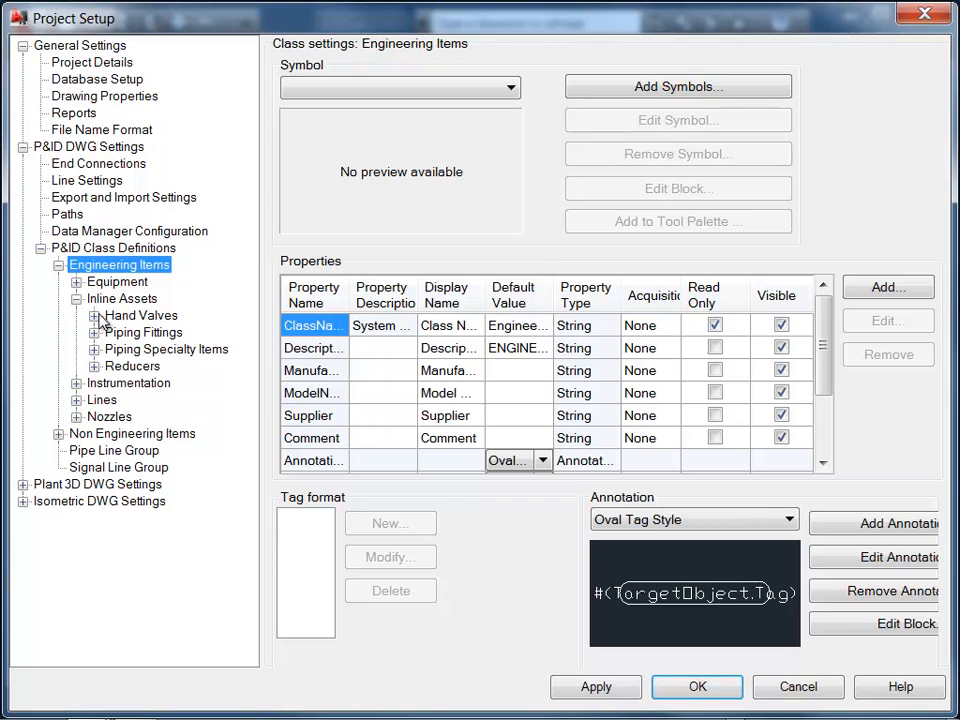
click(94, 316)
drag(251, 337, 258, 240)
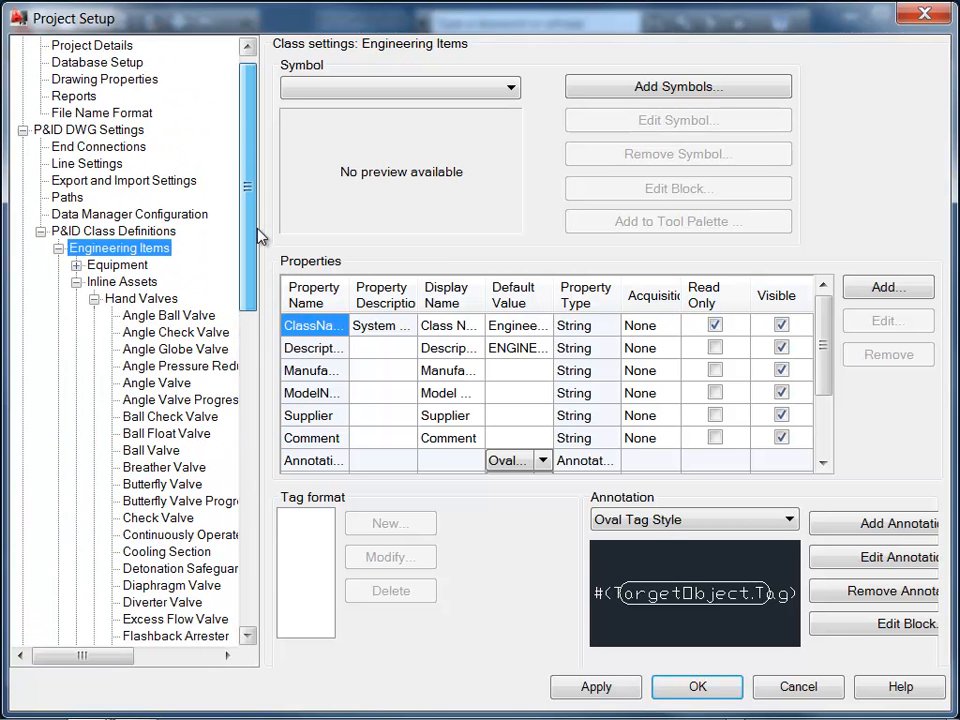
Step: Start adding symbols to the Engineering Items class and load IsoSymbolStyles.dwg as the source drawing for the blocks
click(628, 88)
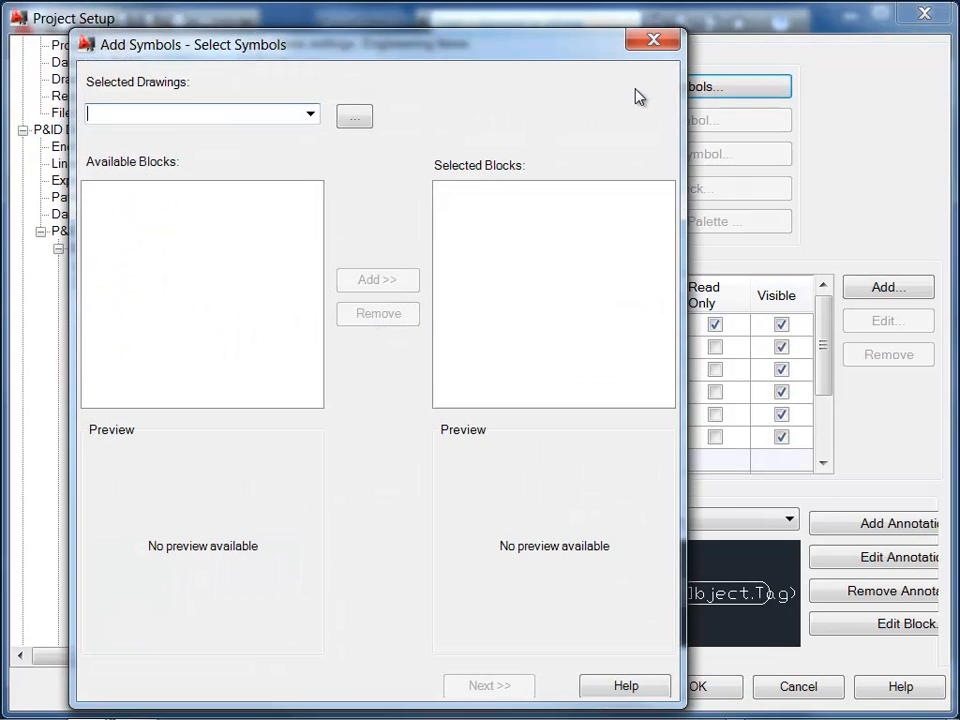
click(362, 118)
drag(534, 349, 530, 507)
click(283, 496)
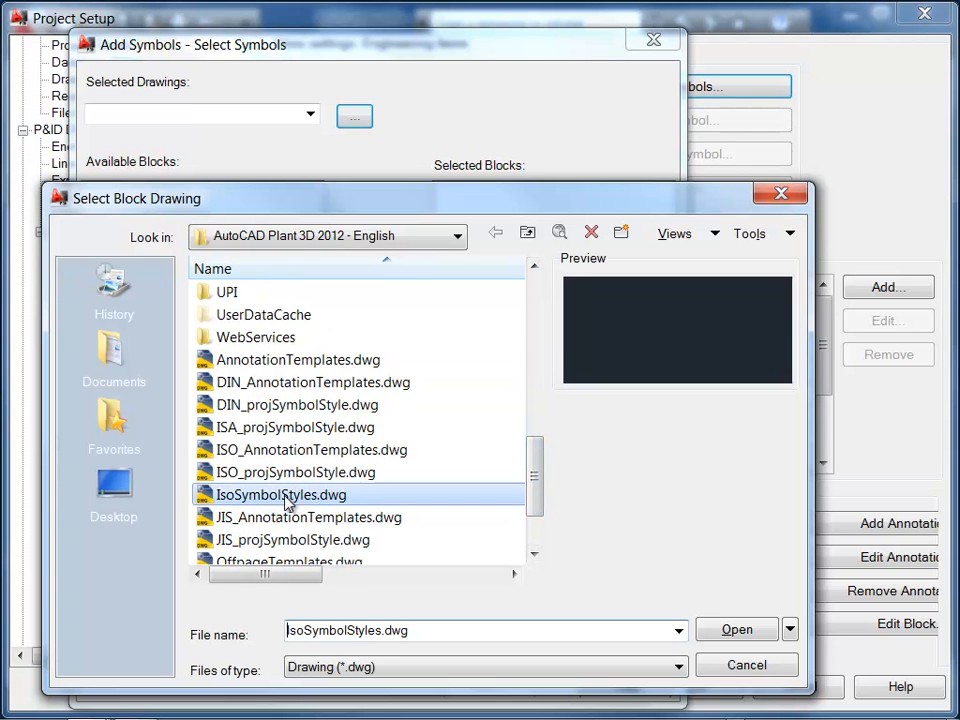
click(746, 634)
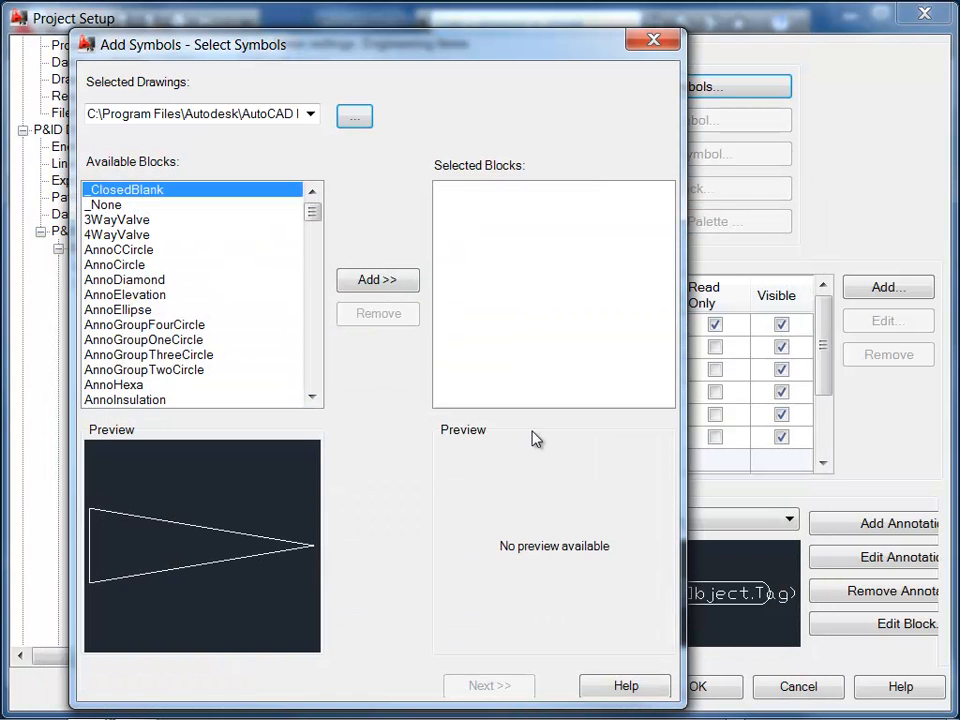
Step: Add the CheckValve and Diaphragm Valve blocks to the selected blocks
scroll(315, 270, down, 9)
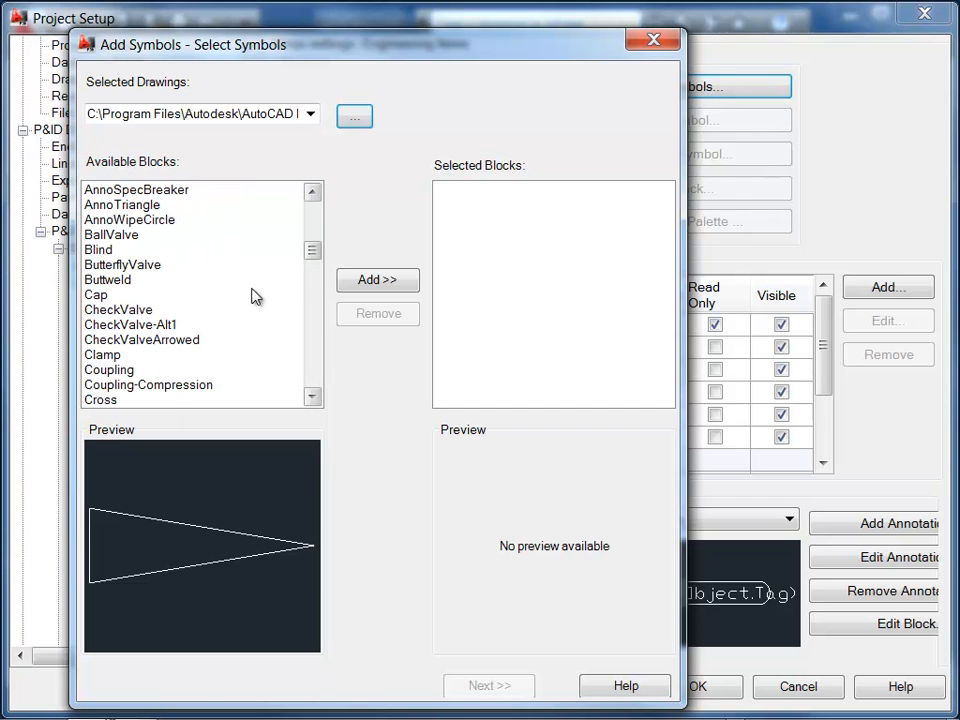
click(120, 311)
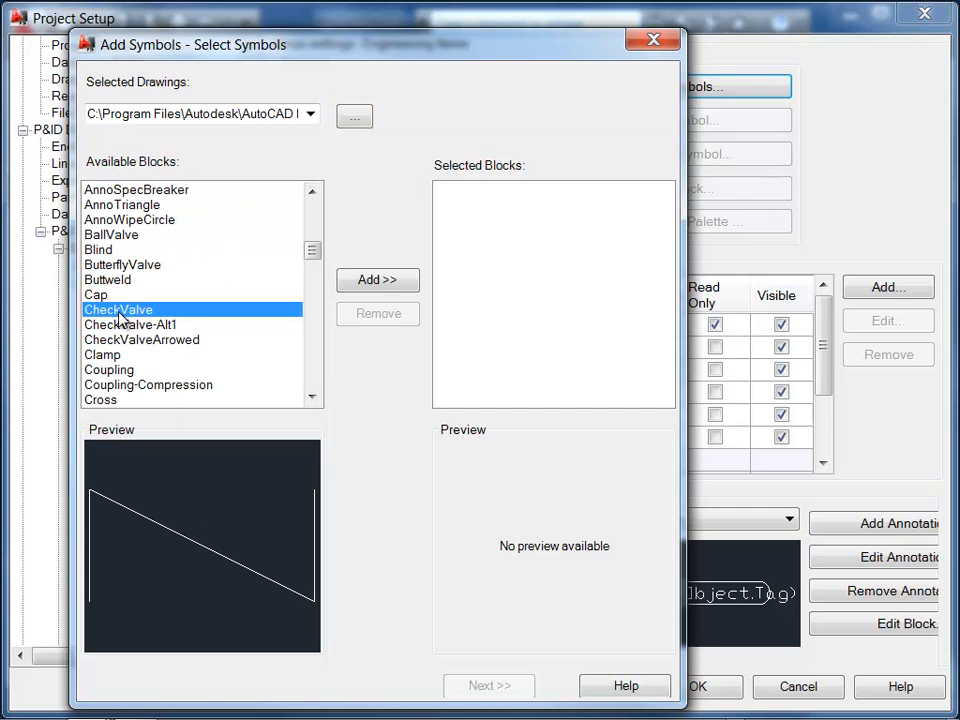
click(378, 282)
scroll(316, 374, down, 1)
scroll(316, 376, down, 9)
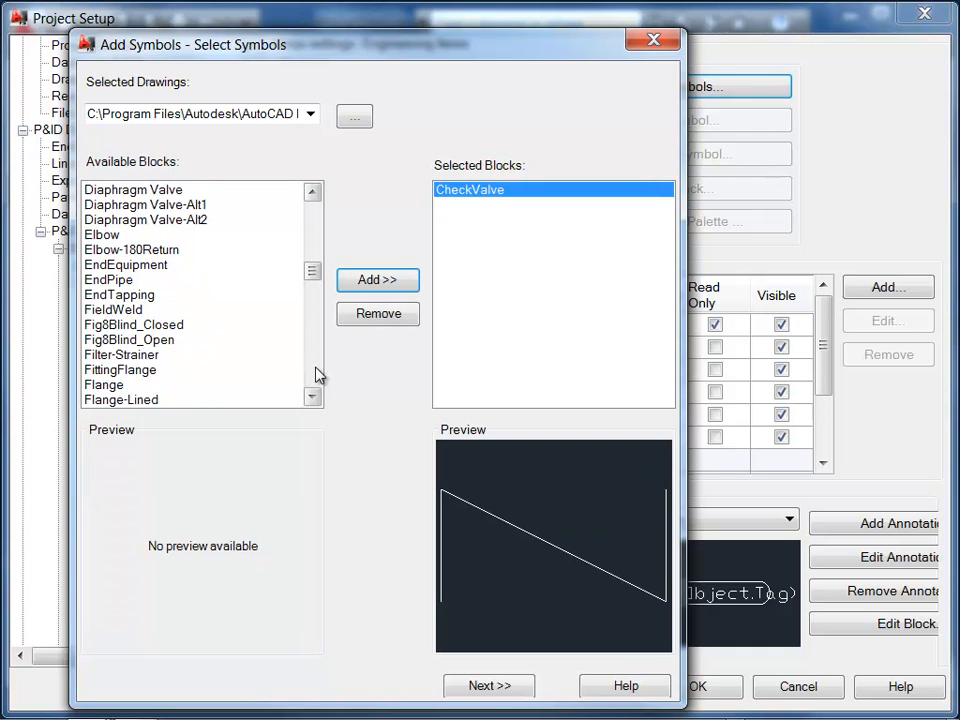
scroll(316, 264, up, 5)
click(135, 192)
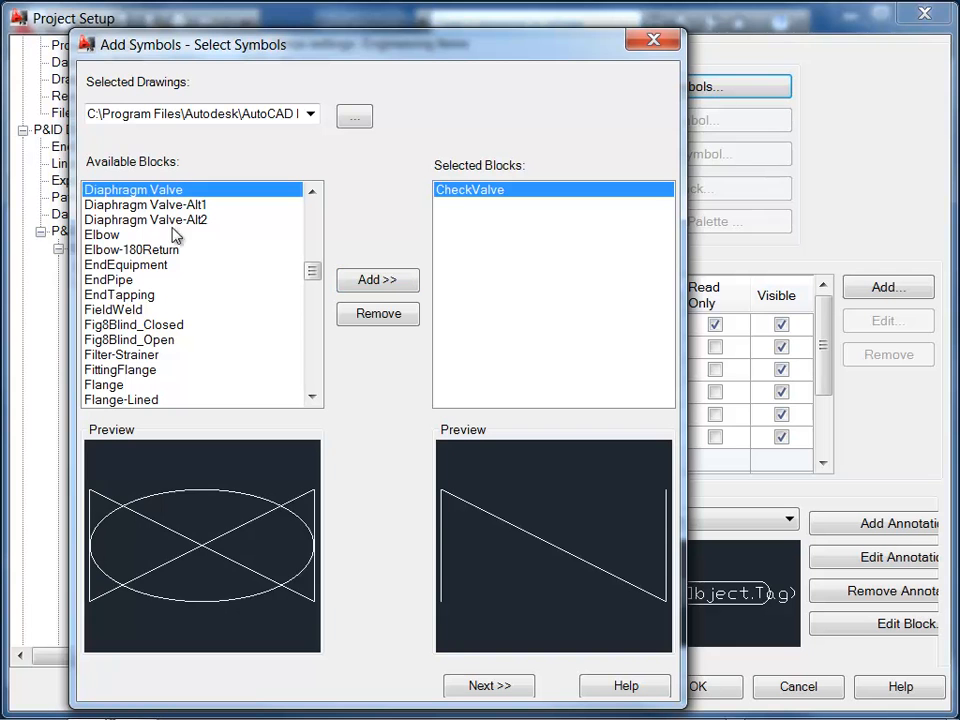
click(376, 281)
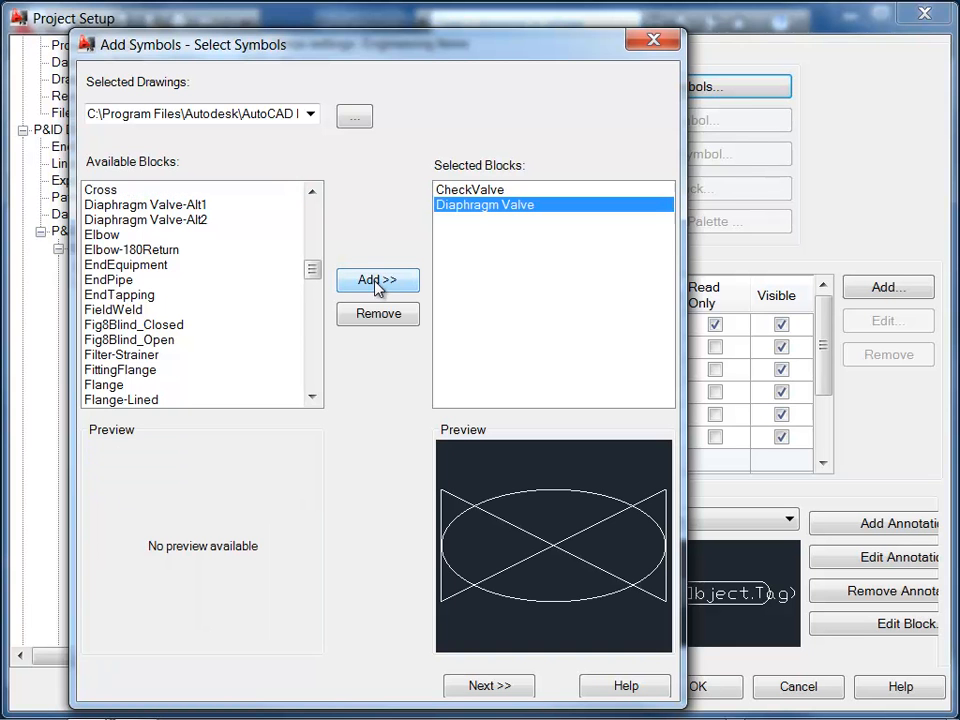
Step: Assign the CheckValve block to the Check Valve class under Hand Valves and name its symbol IsoCheck
click(462, 686)
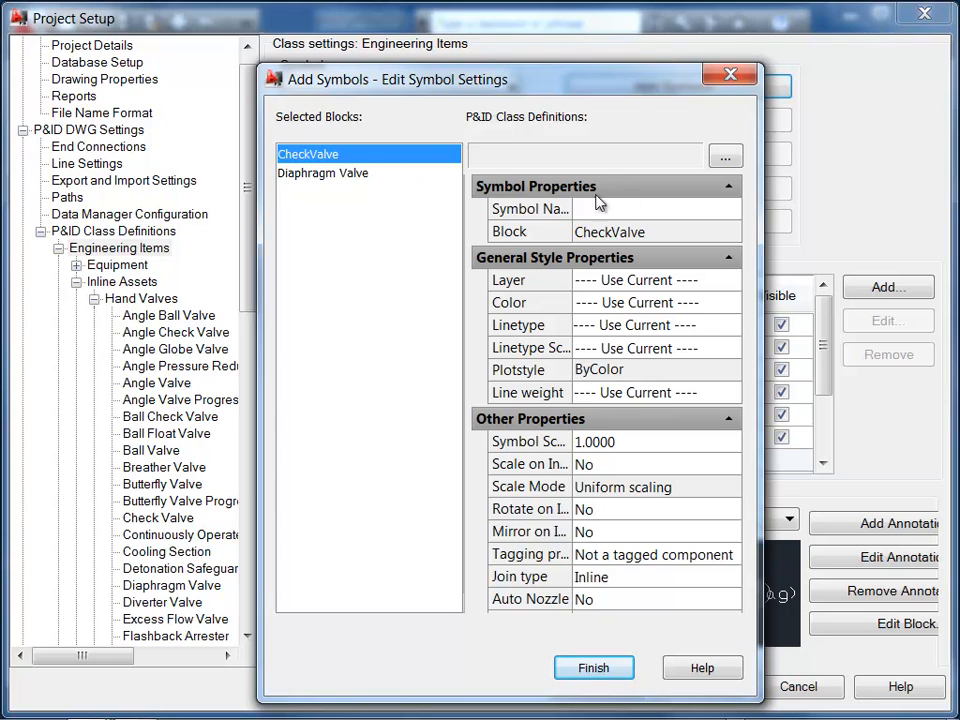
click(724, 158)
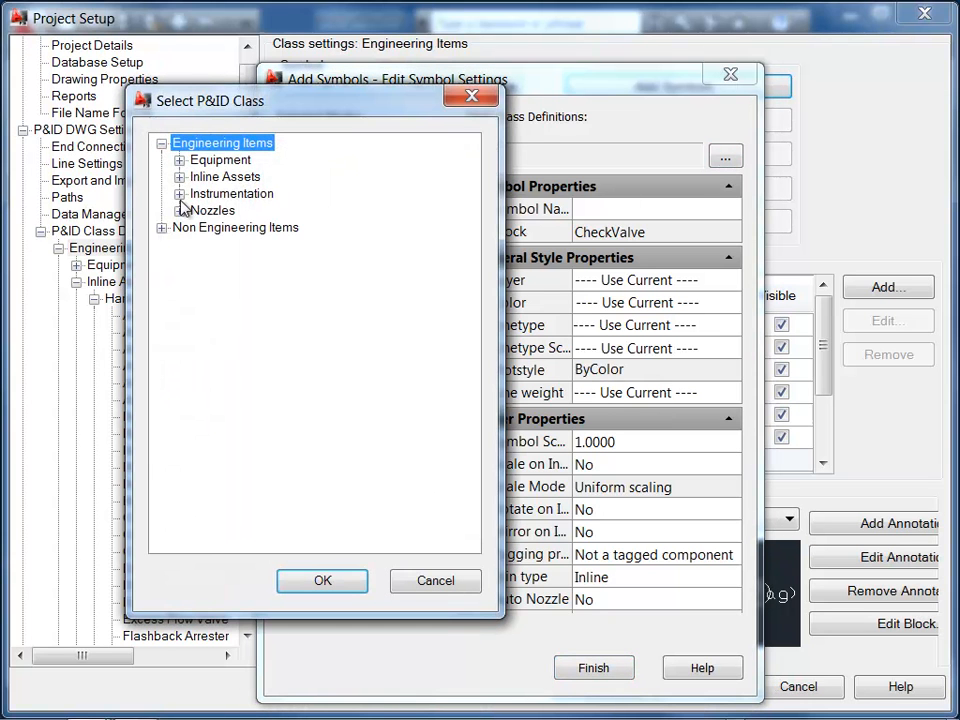
click(179, 177)
click(197, 194)
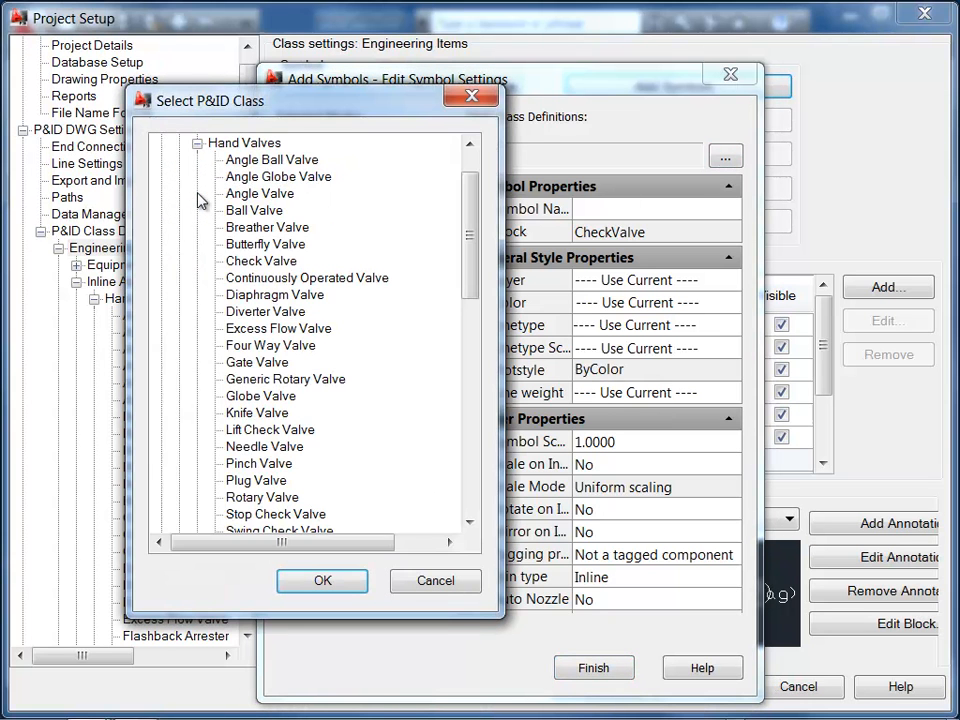
click(245, 261)
click(322, 581)
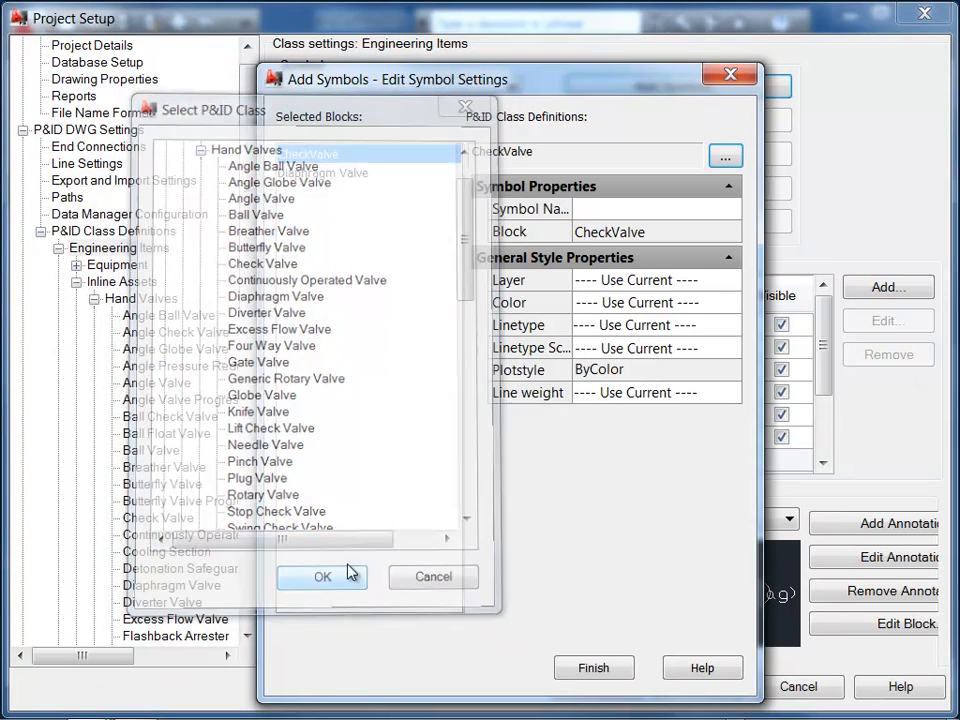
click(588, 209)
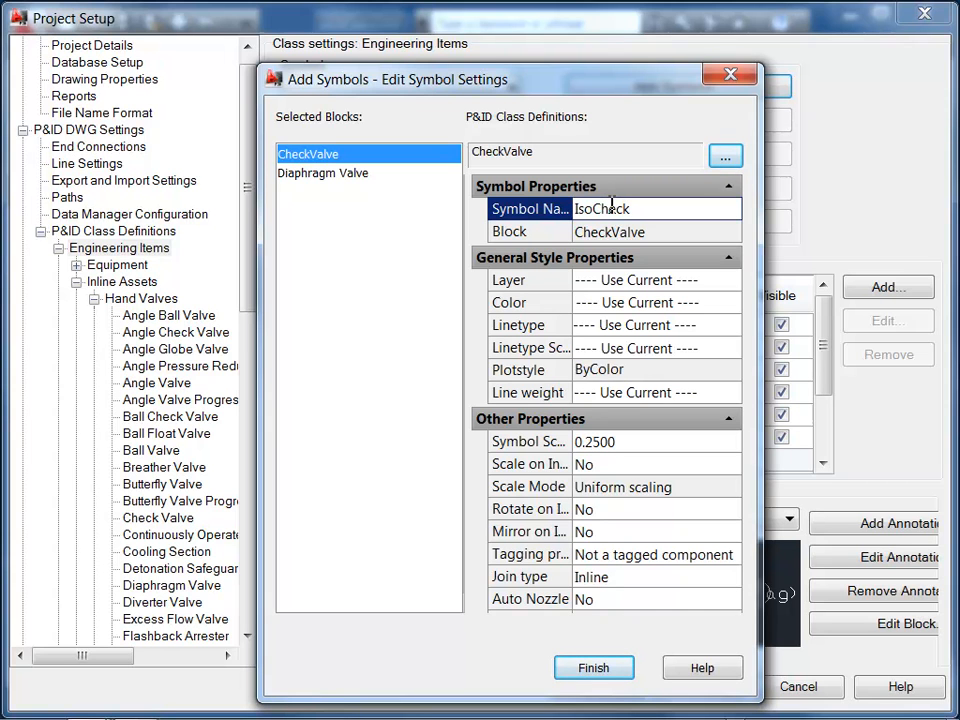
Step: Assign the Diaphragm Valve block to the Diaphragm Valve class under Hand Valves, name its symbol IsoDiaphragm, and finish adding the symbols
click(348, 176)
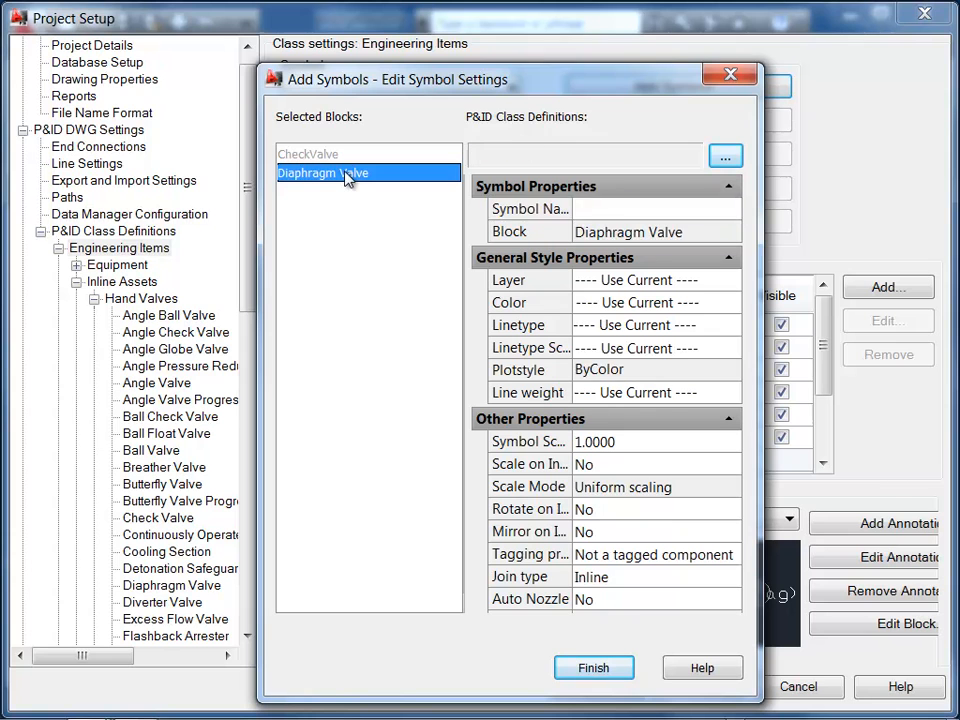
click(606, 210)
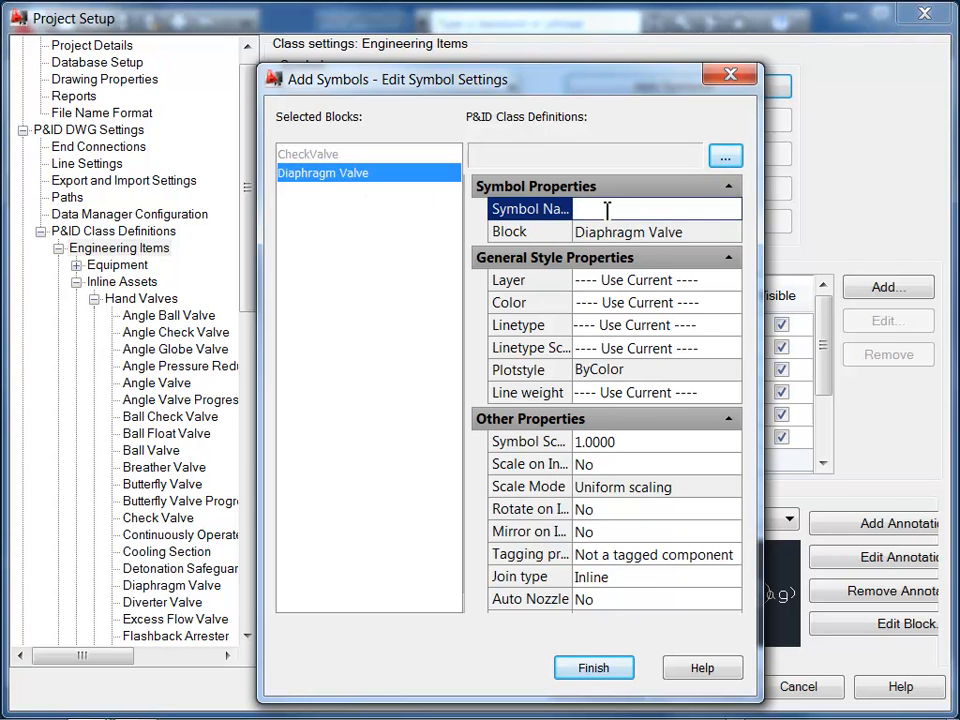
click(725, 157)
click(179, 177)
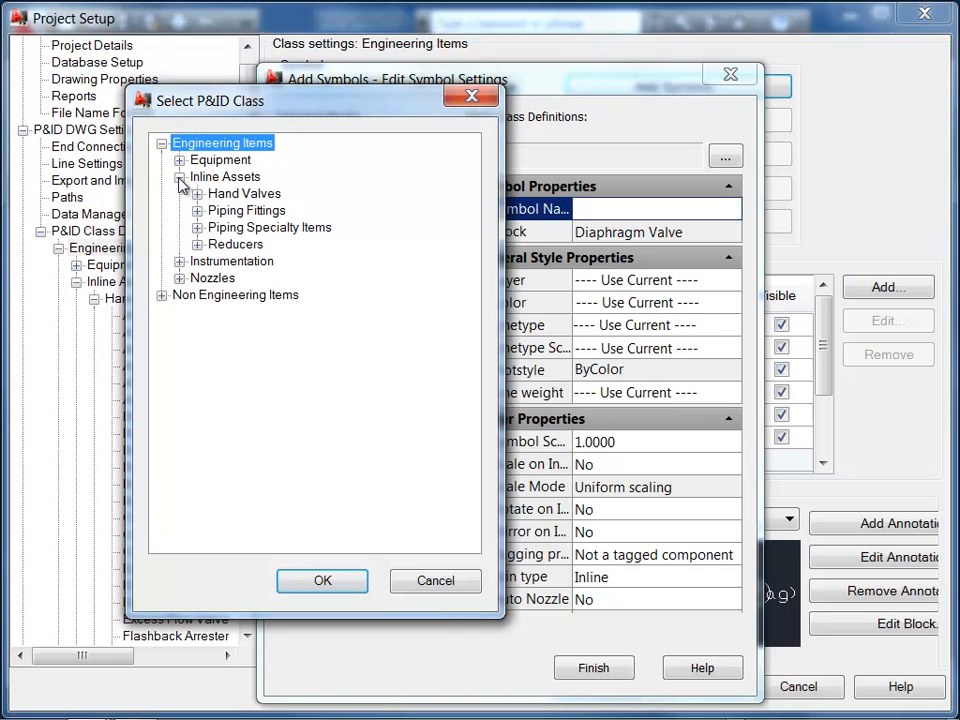
click(197, 194)
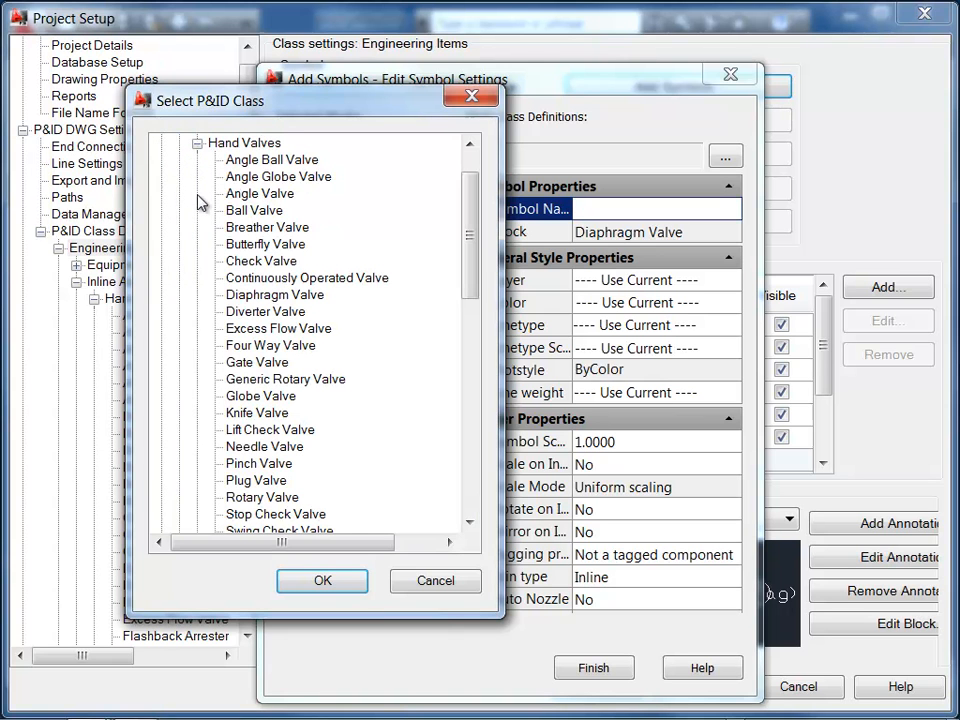
click(258, 297)
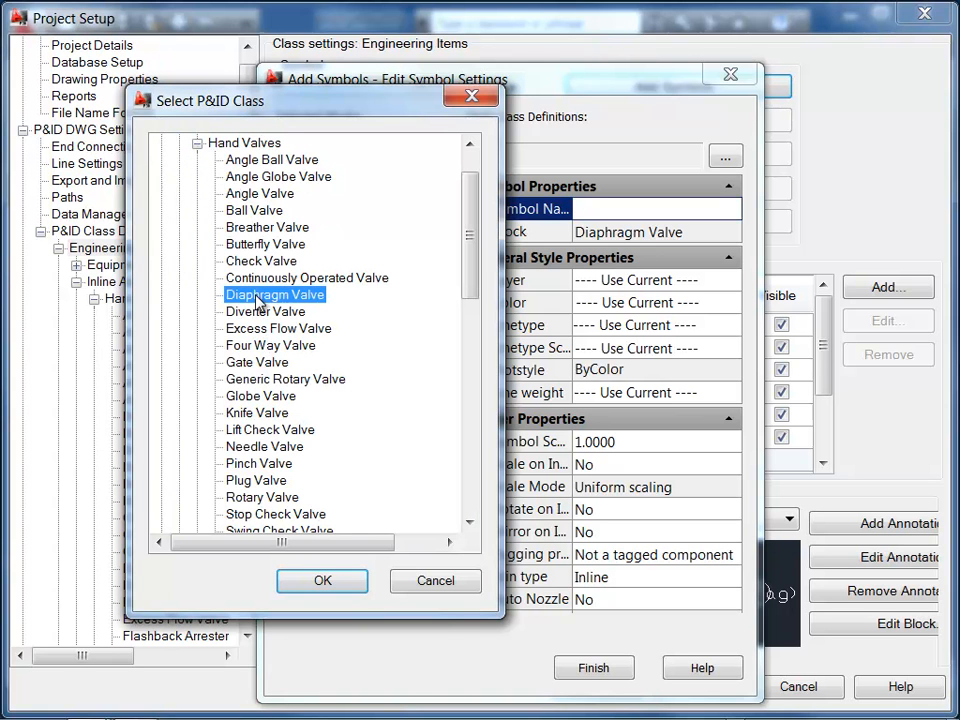
click(360, 580)
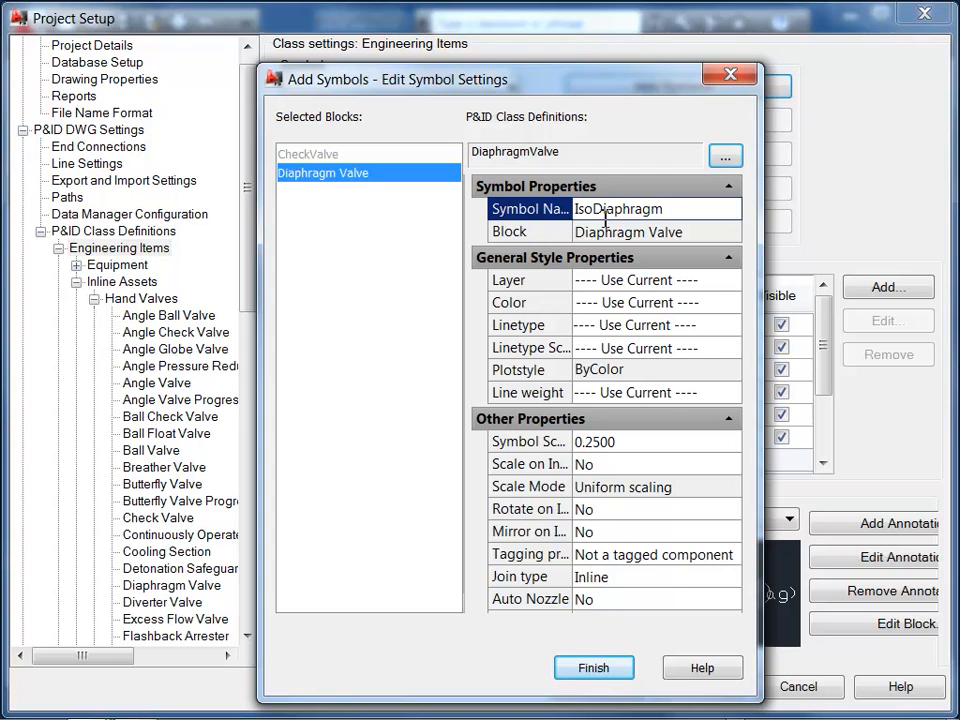
click(594, 669)
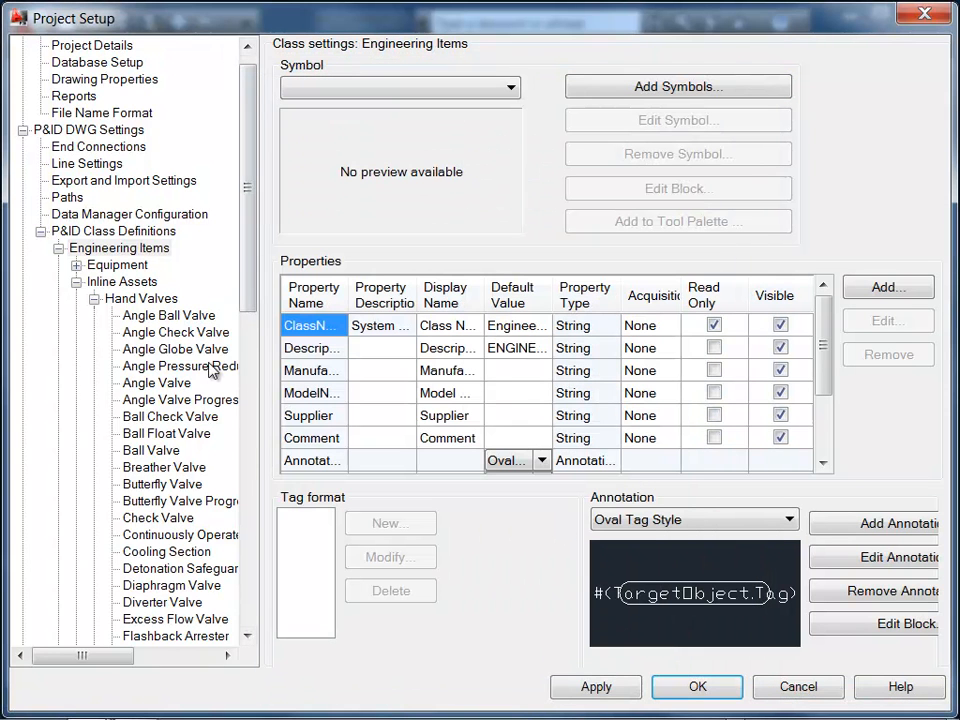
Step: Set the Check Valve class symbol to IsoCheck and the Diaphragm Valve class symbol to IsoDiaphragm, and accept the project setup
click(158, 517)
click(512, 89)
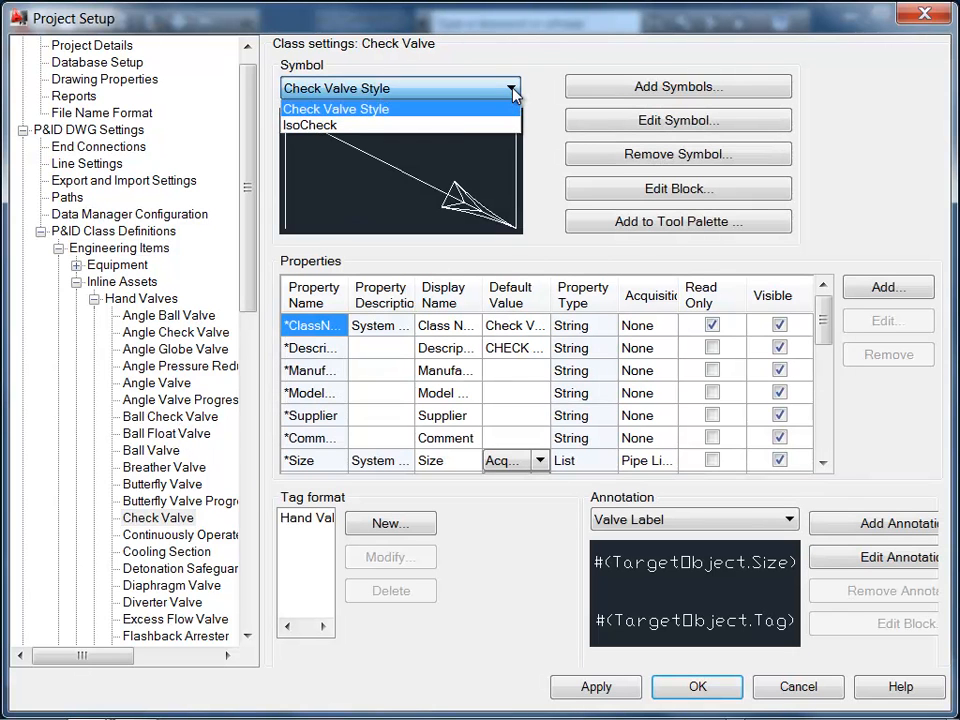
click(500, 120)
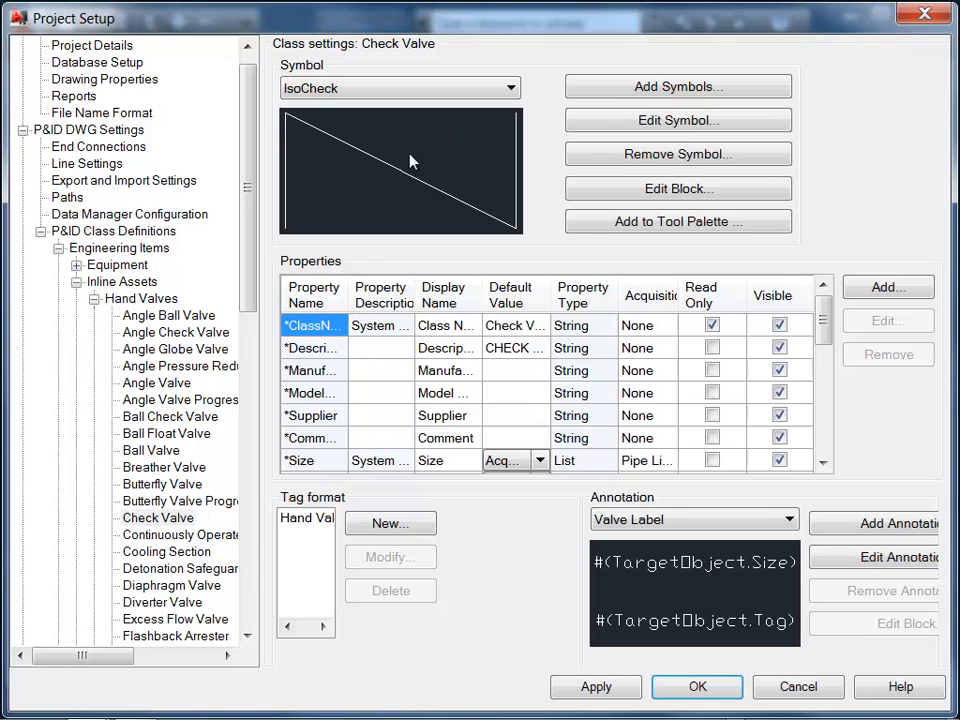
click(172, 585)
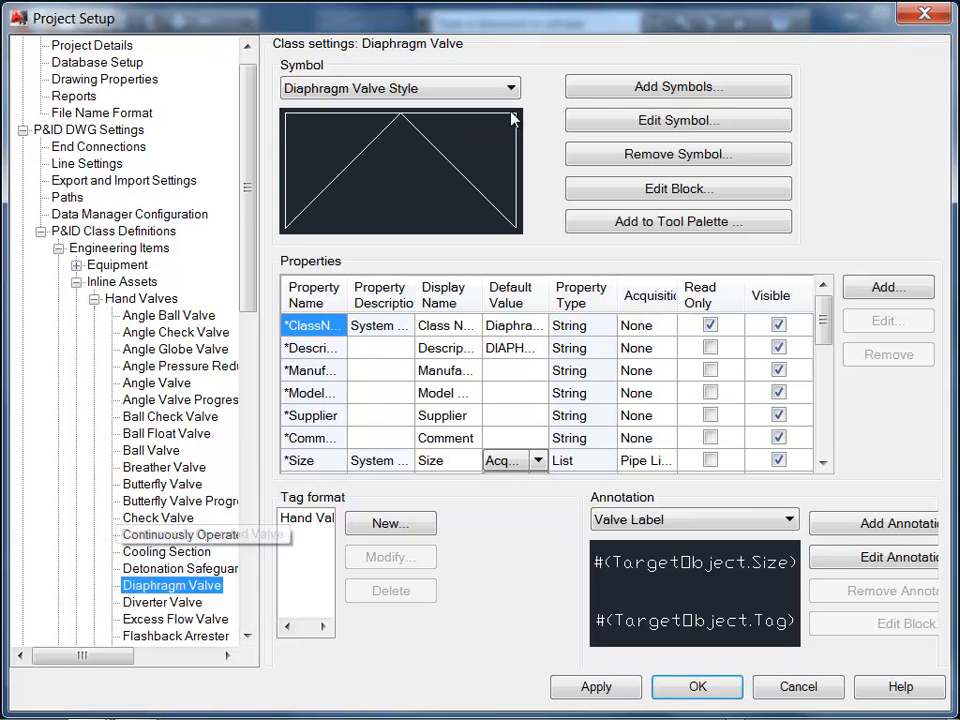
click(511, 89)
click(458, 122)
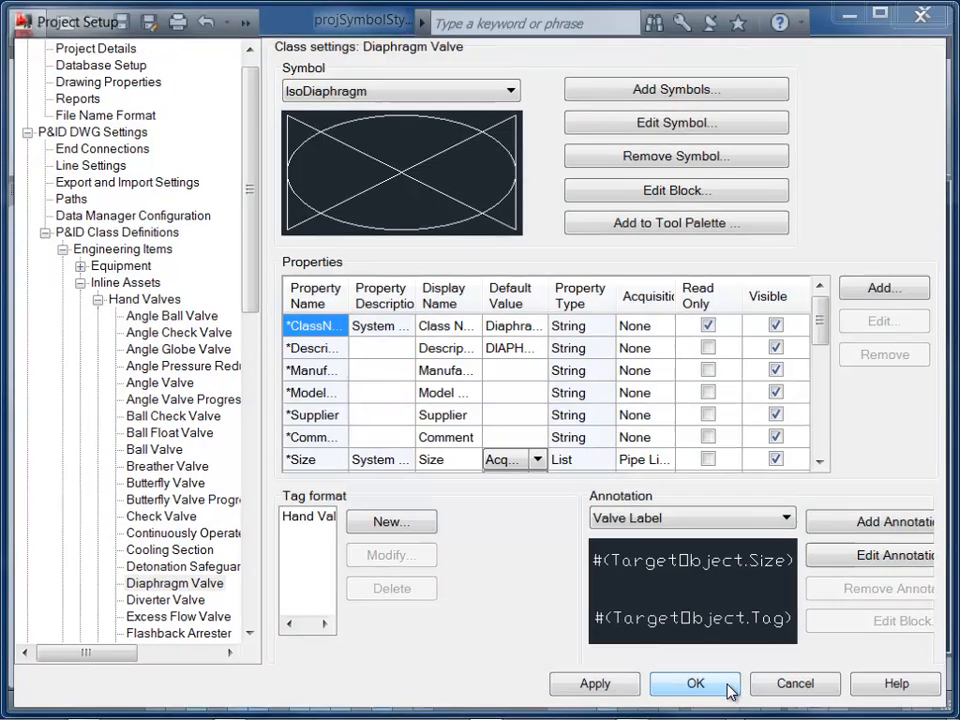
click(728, 688)
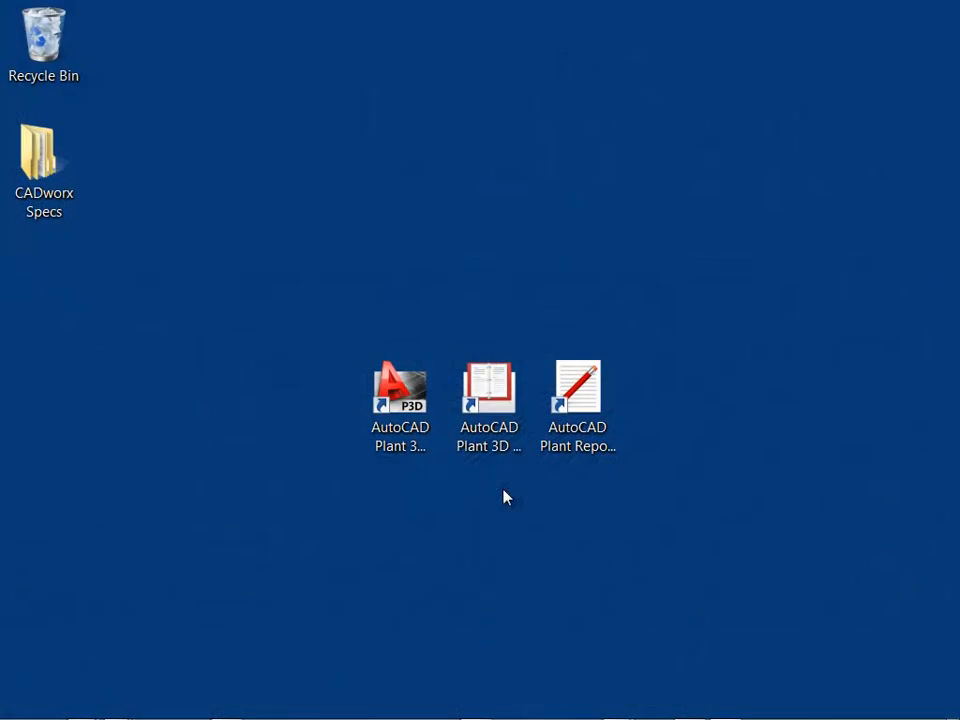
Step: Switch to AutoCAD Plant 3D Spec Editor and add the spec file 300.spc to a new CADWorx spec conversion
double_click(486, 410)
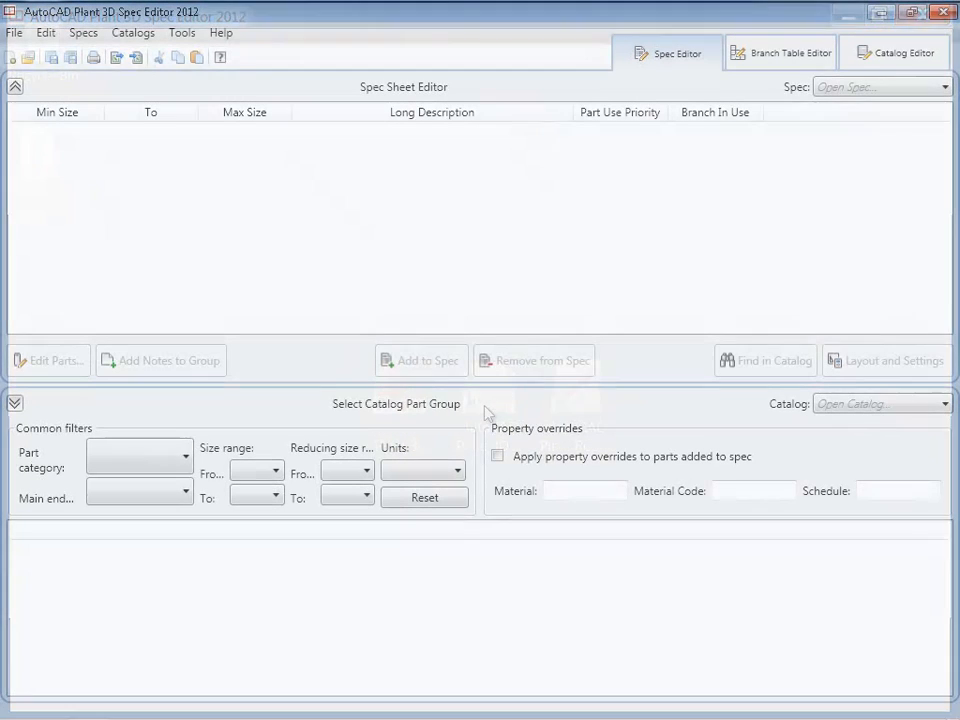
click(14, 33)
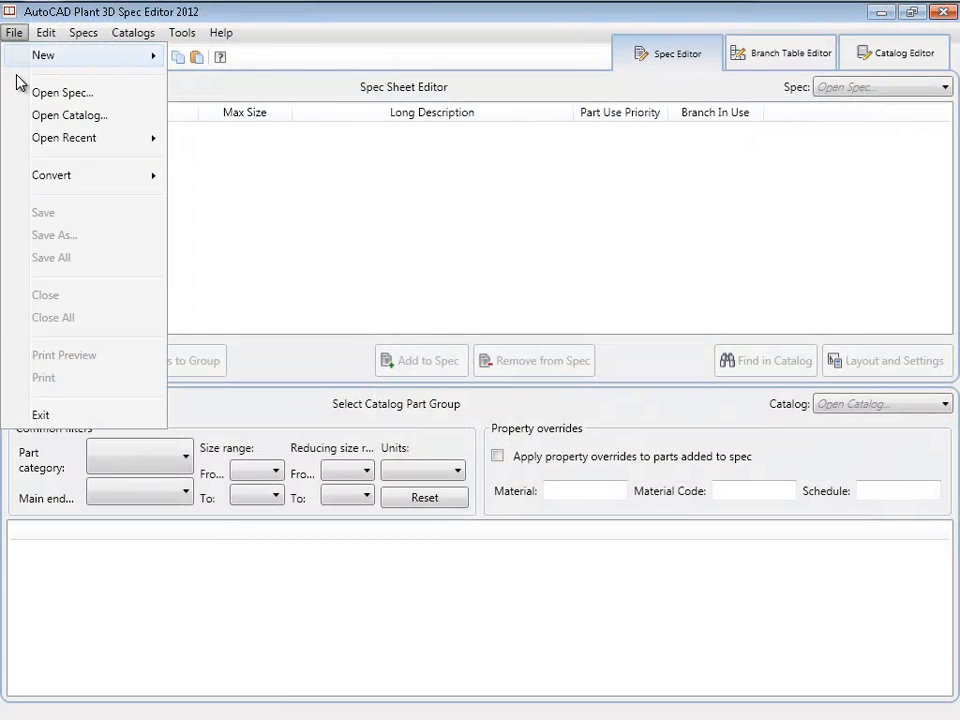
mouse_move(64, 178)
click(205, 197)
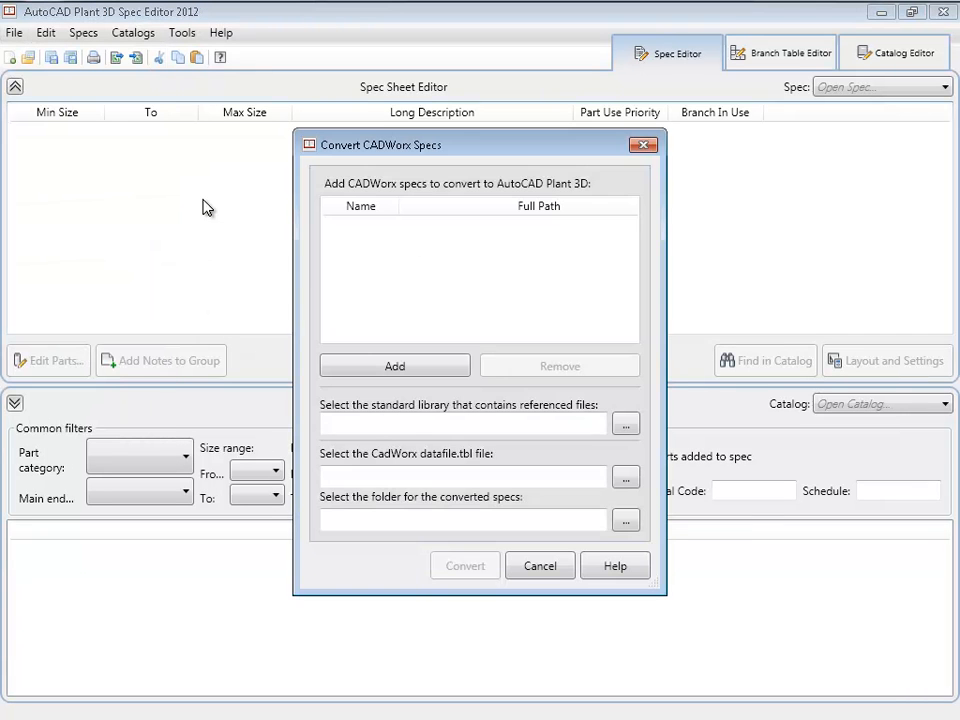
click(395, 367)
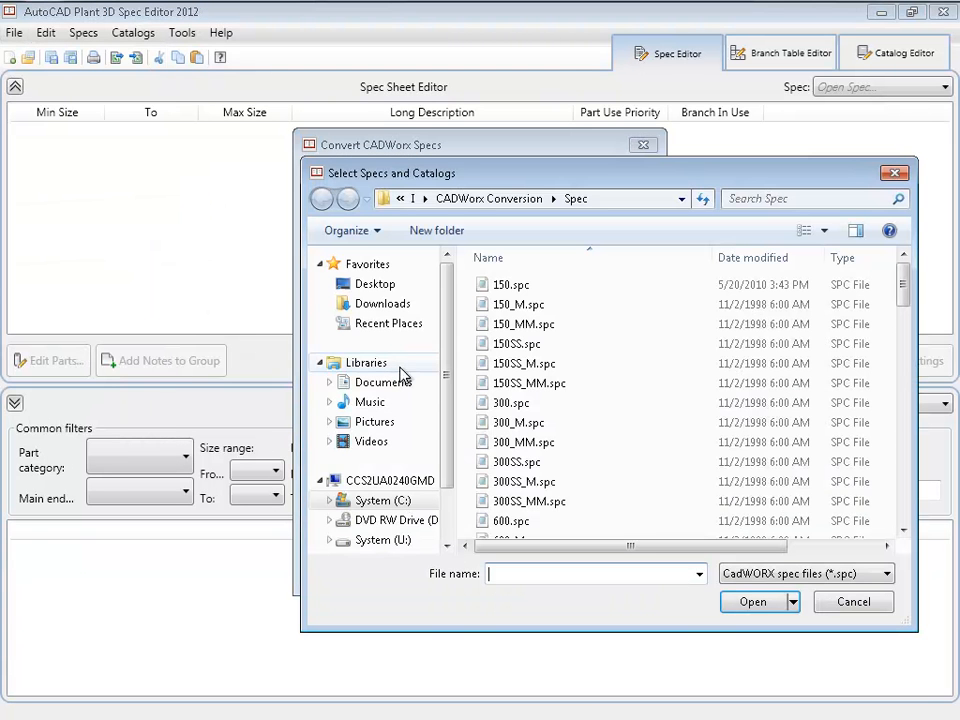
click(514, 403)
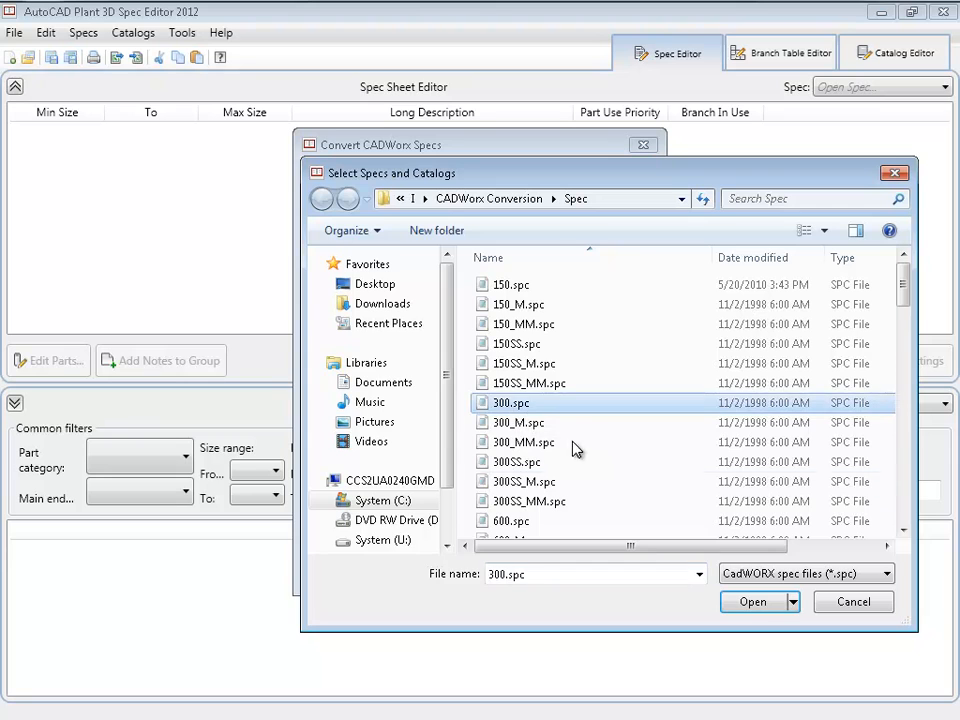
click(753, 602)
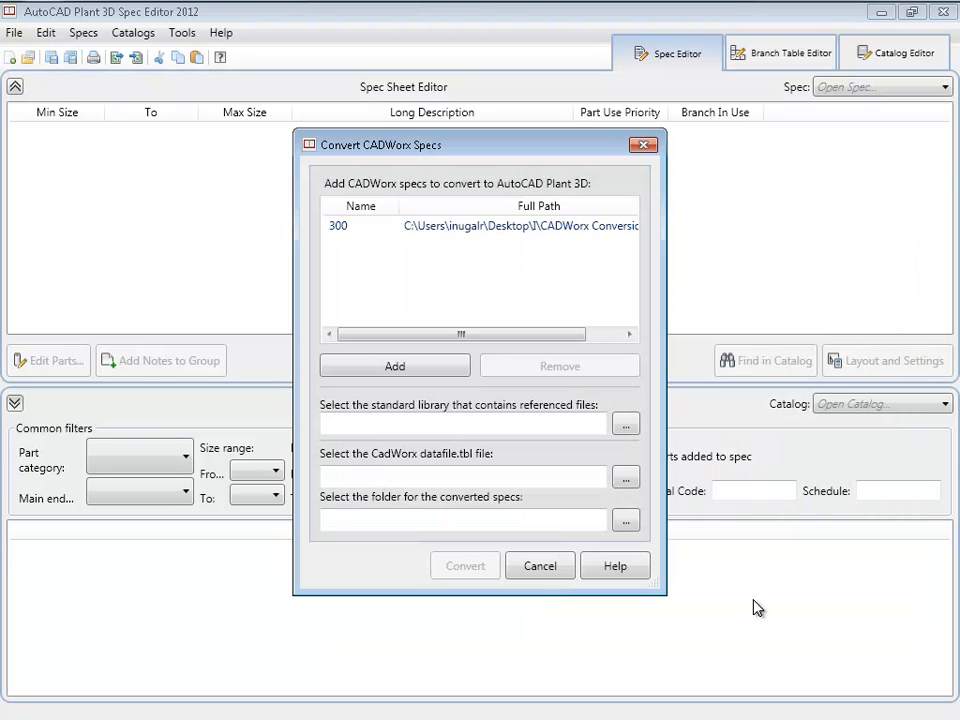
Step: Set the CADWorx Conversion folder as the standard library and DataFile.tbl from the Spec folder as the CADWorx data file
click(626, 427)
click(422, 418)
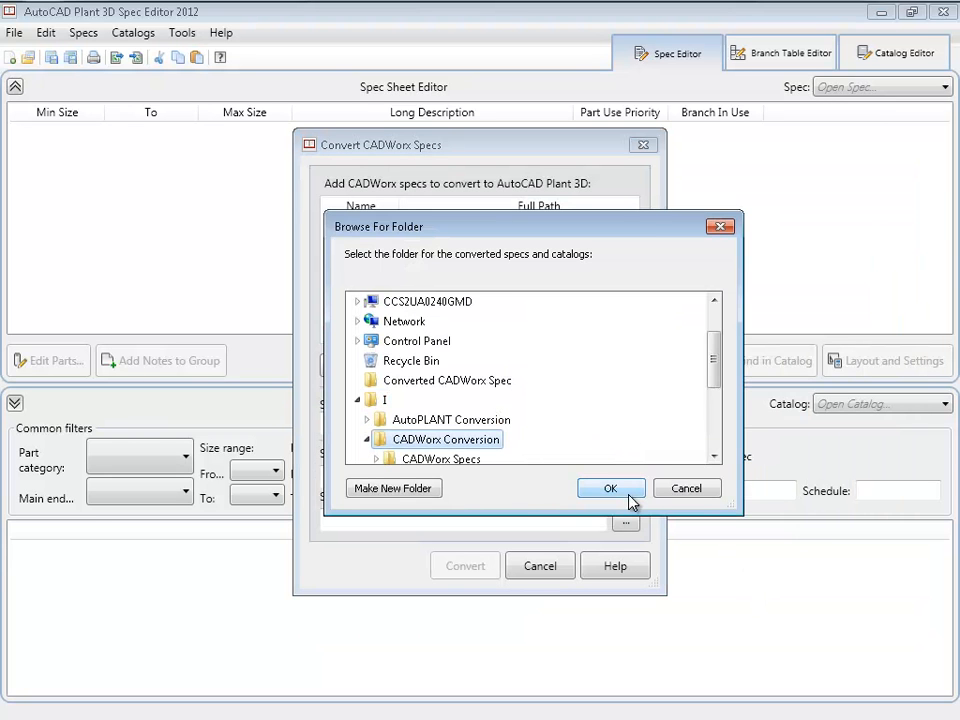
click(610, 489)
click(625, 481)
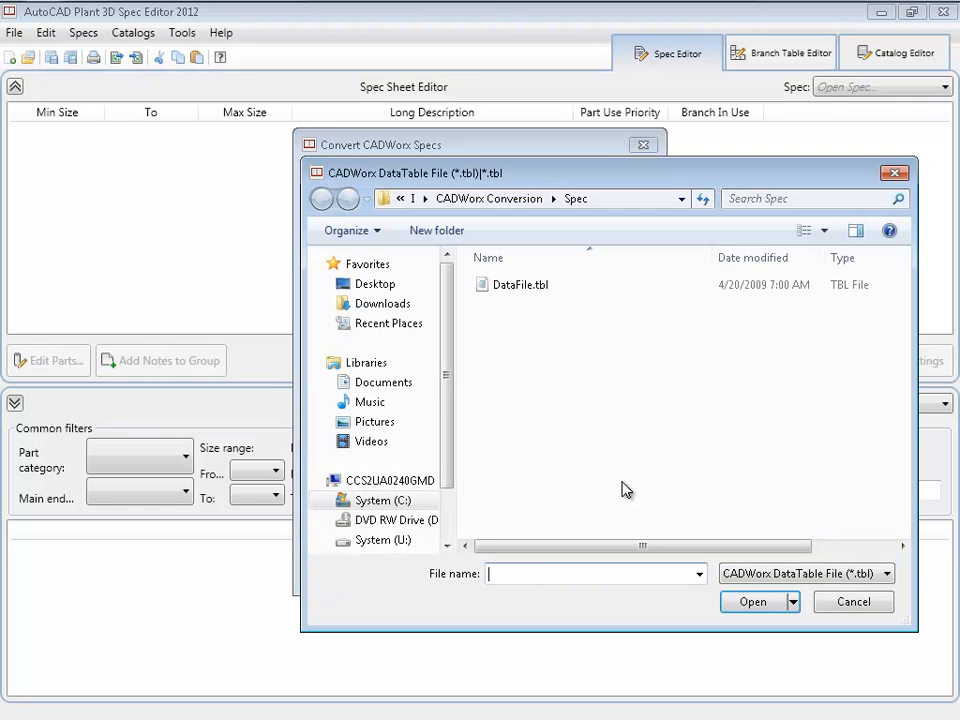
click(521, 288)
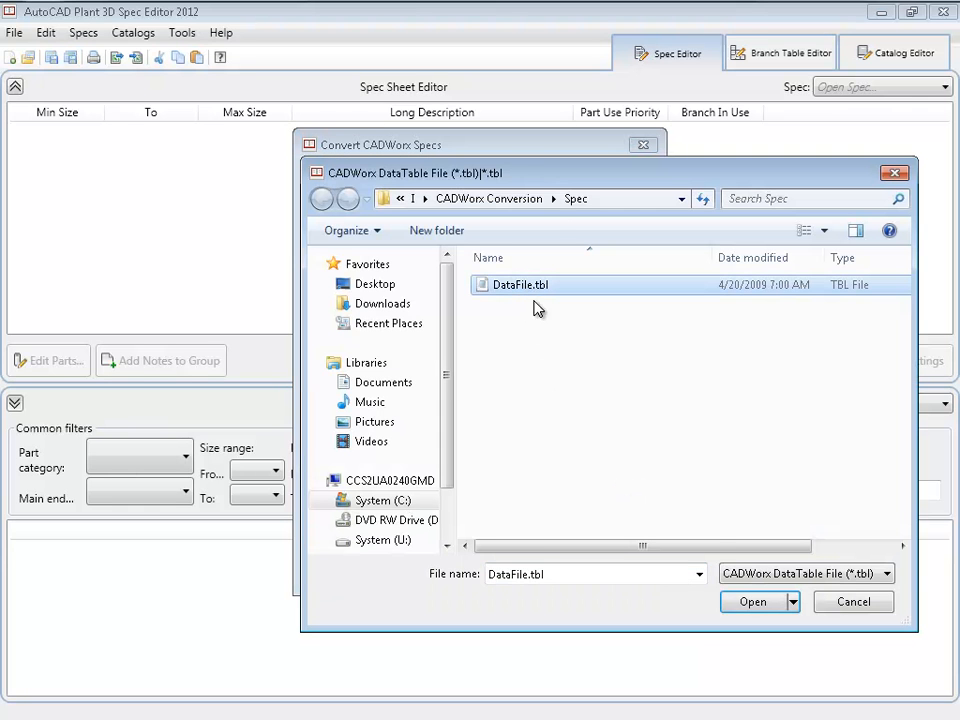
click(756, 602)
Step: Convert the spec into the Converted CADWorx Spec folder on the desktop and view the conversion report
click(626, 522)
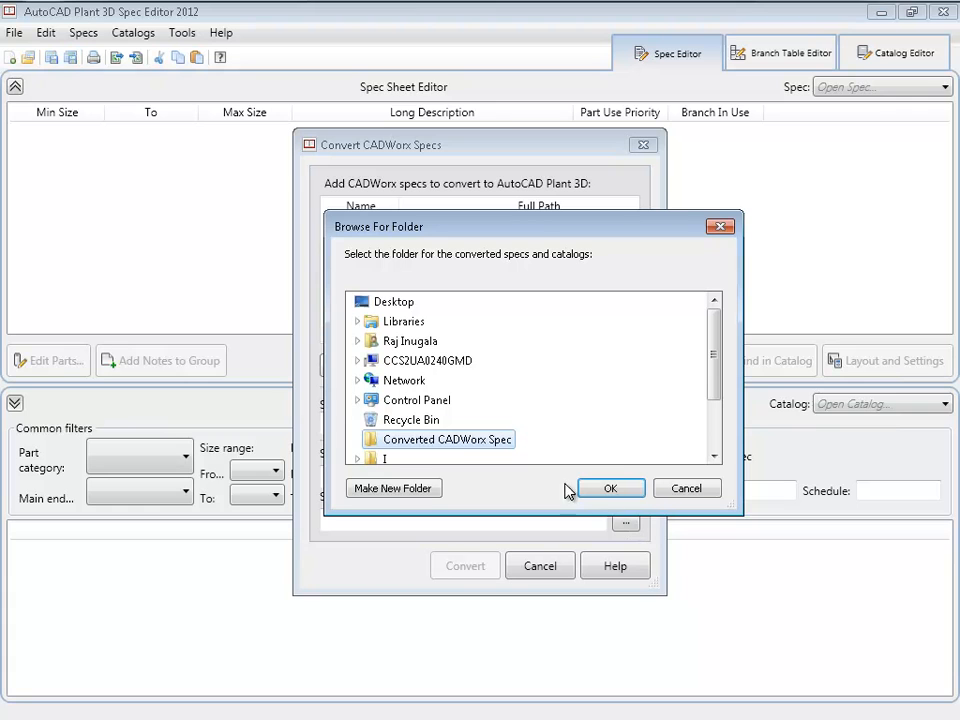
click(606, 488)
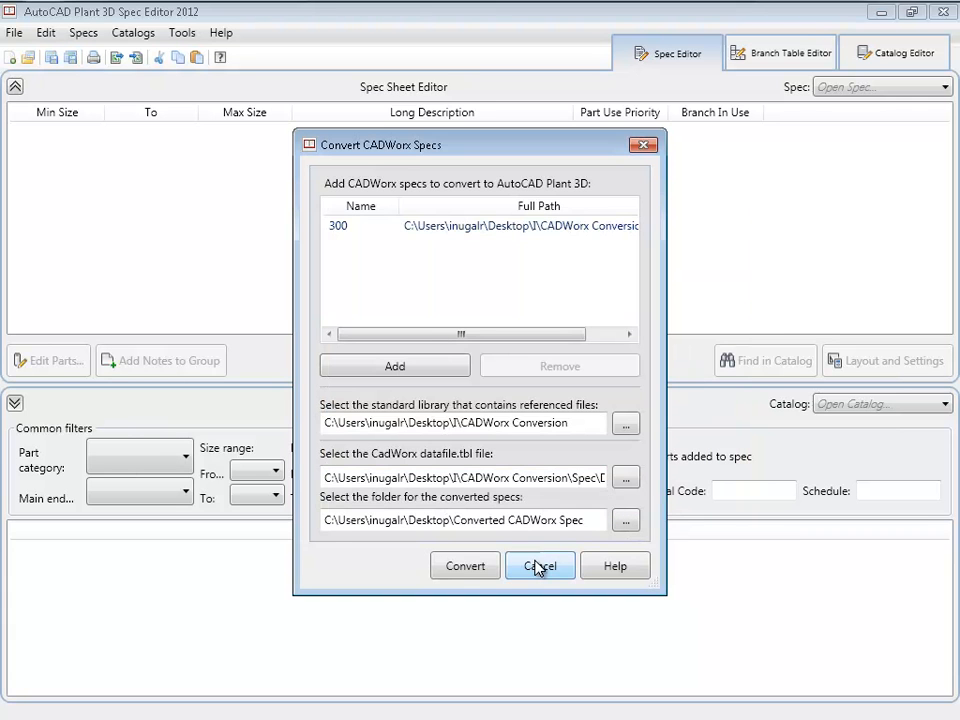
click(465, 566)
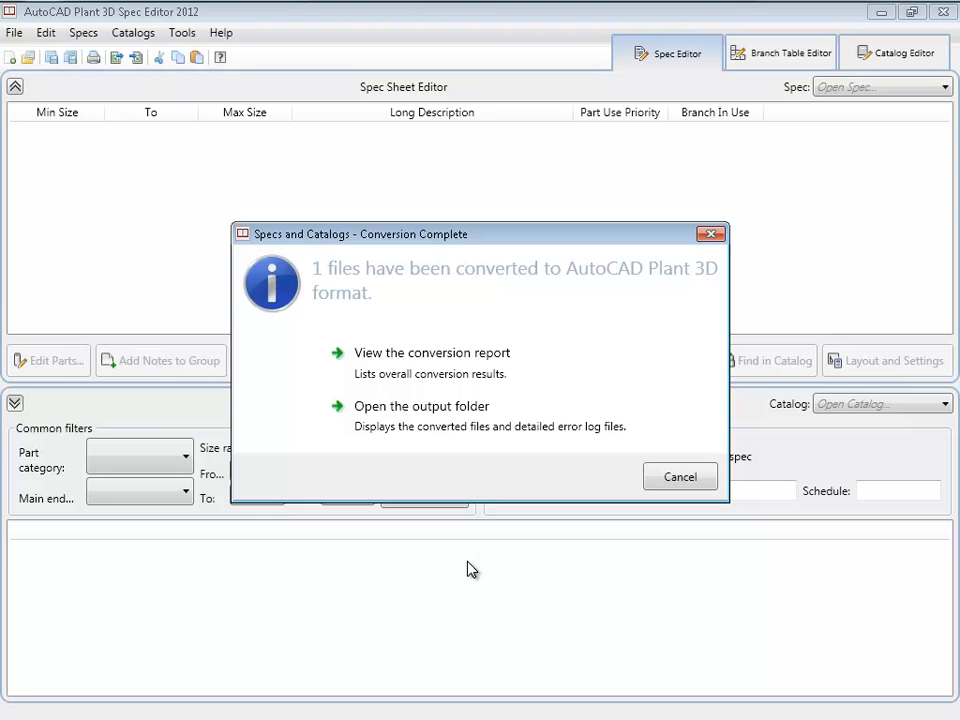
click(421, 361)
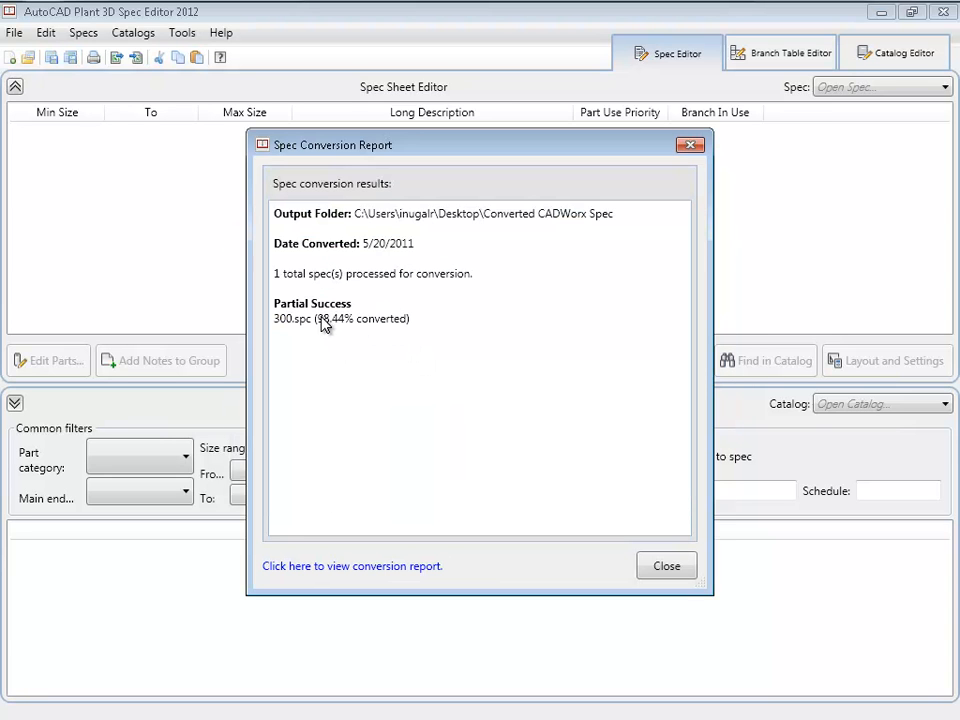
click(663, 567)
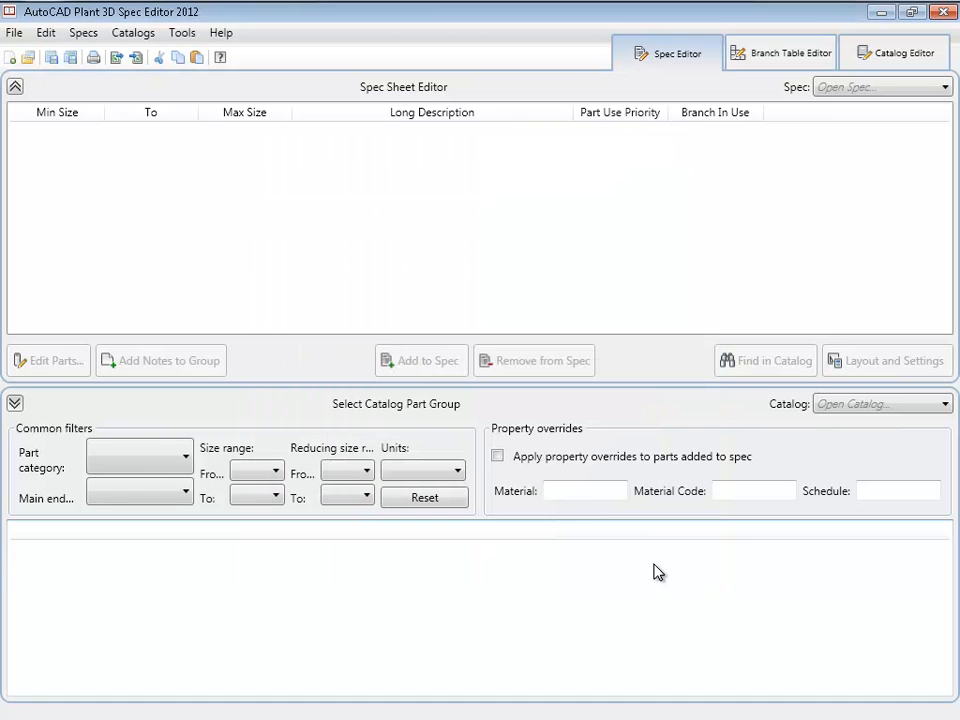
Step: Open the spec 300.pspx from the Converted CADWorx Spec folder on the desktop and look through its listed components
click(13, 36)
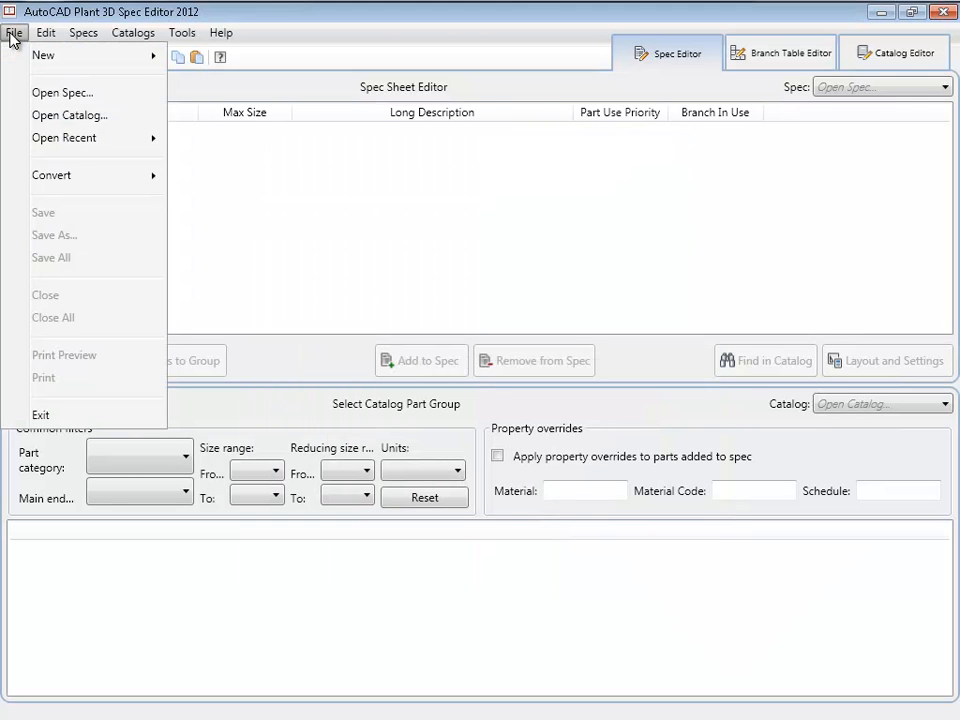
click(50, 93)
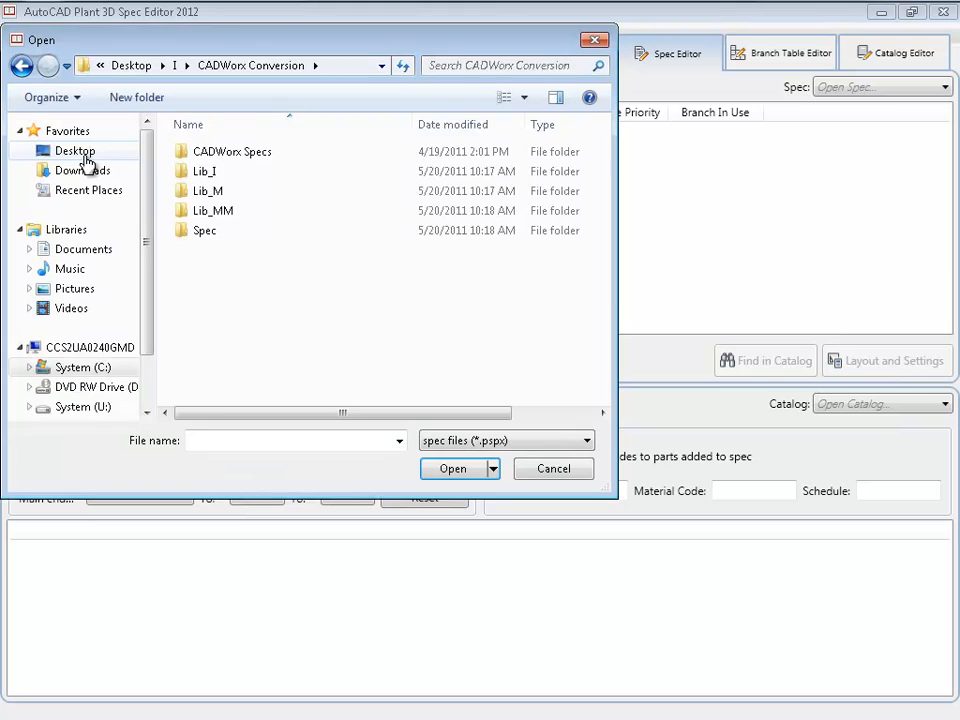
click(78, 153)
double_click(321, 349)
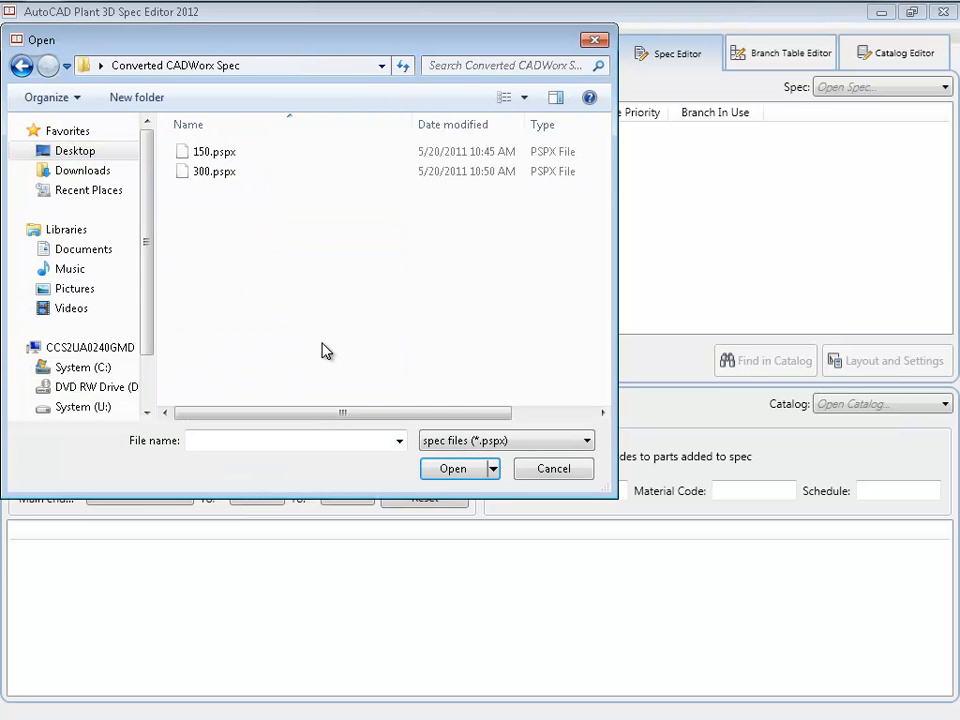
click(208, 175)
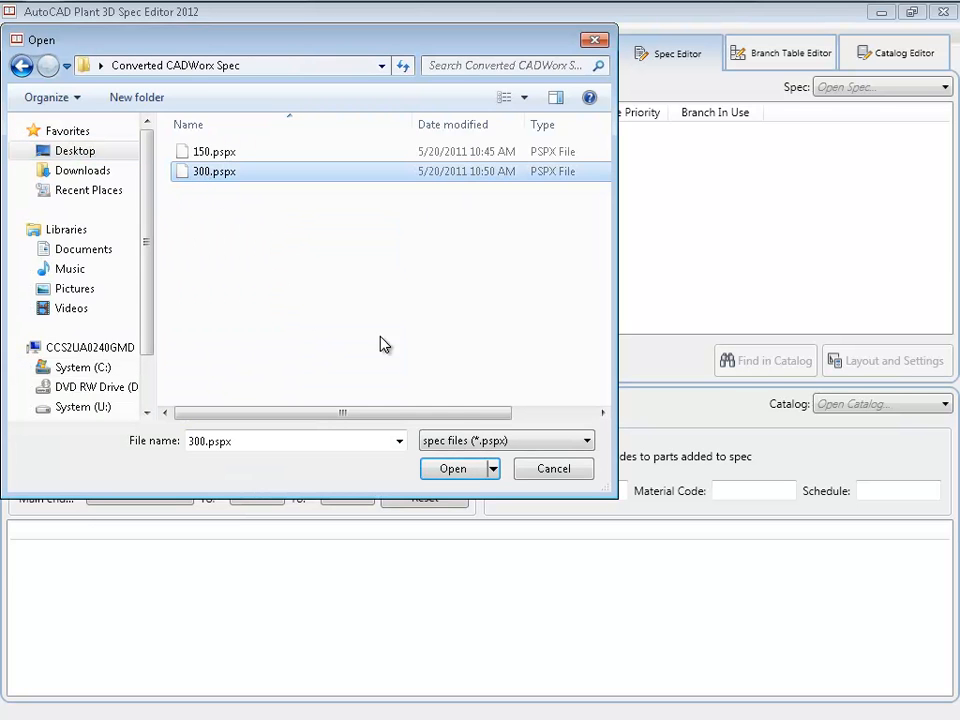
click(455, 470)
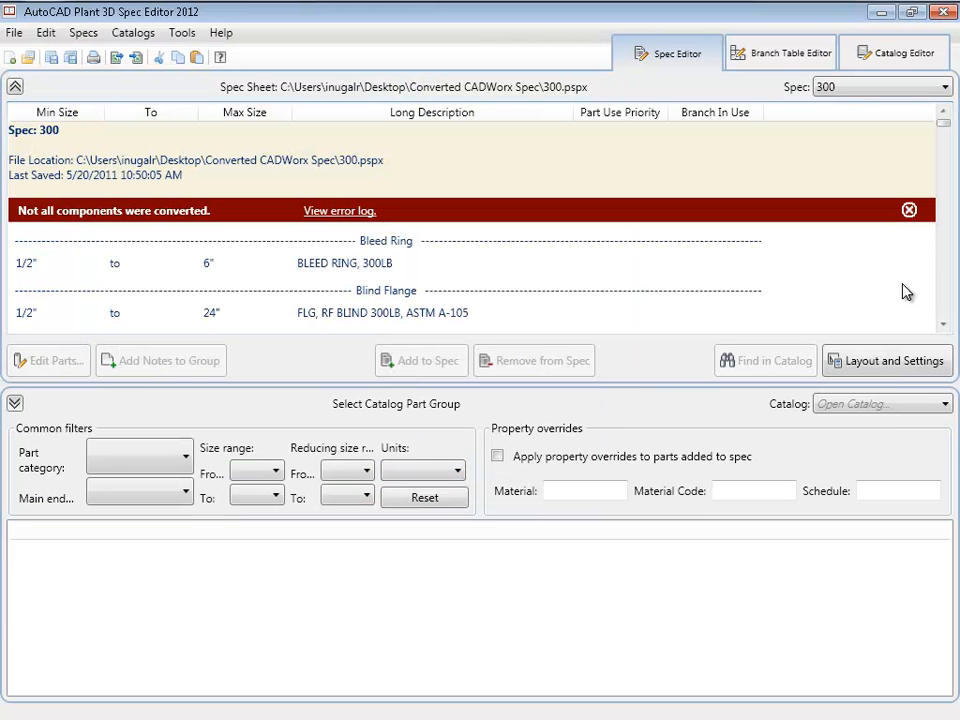
scroll(940, 301, down, 3)
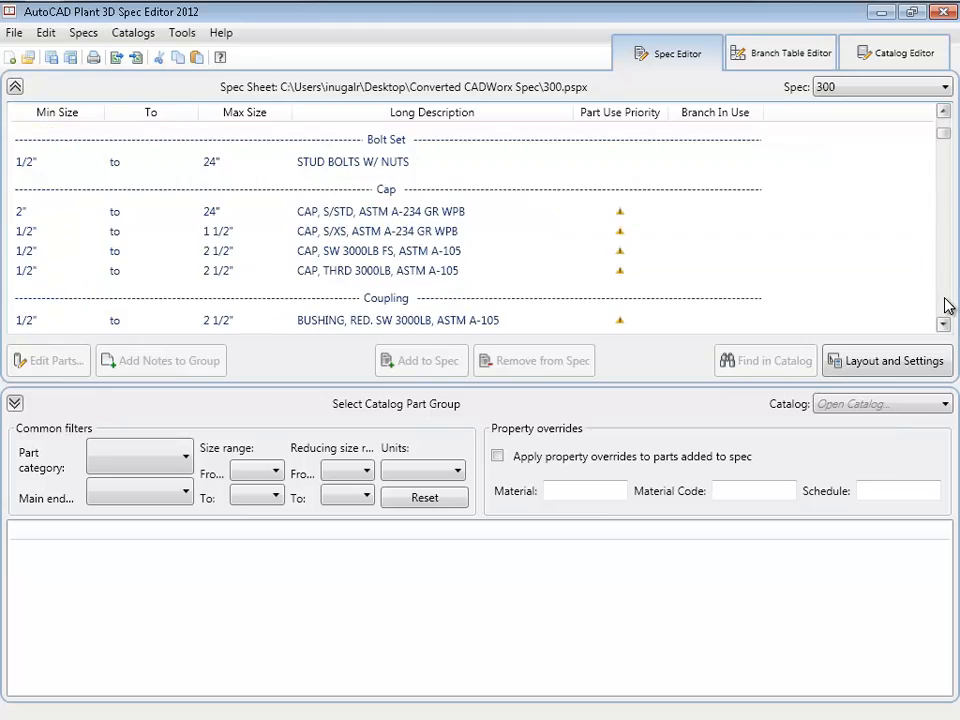